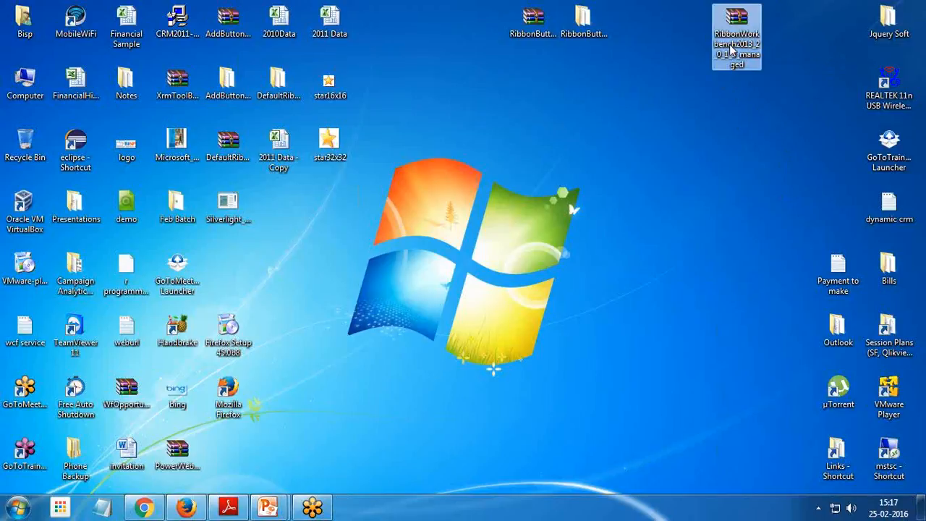
- View the file properties of the RibbonWorkbench2013_2_0_1_3_managed archive on the desktop
right_click(731, 49)
click(732, 308)
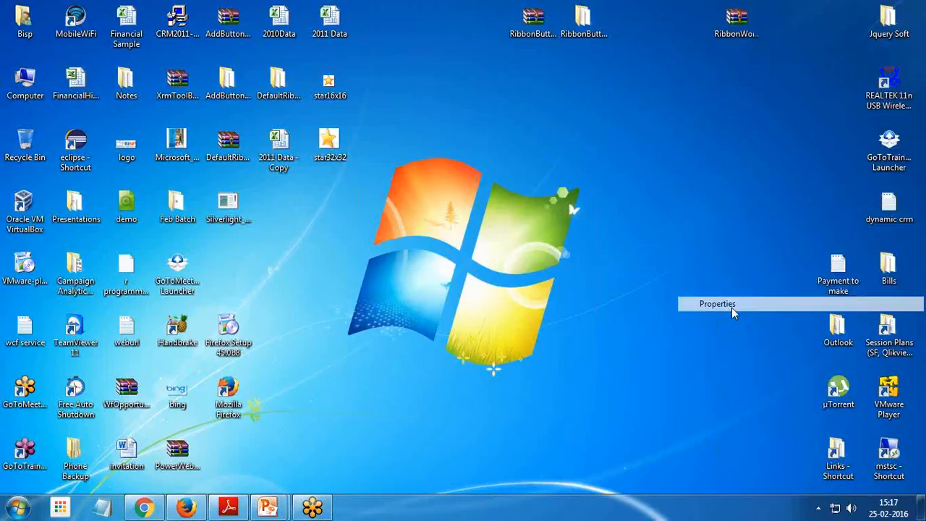
drag(752, 58, 533, 71)
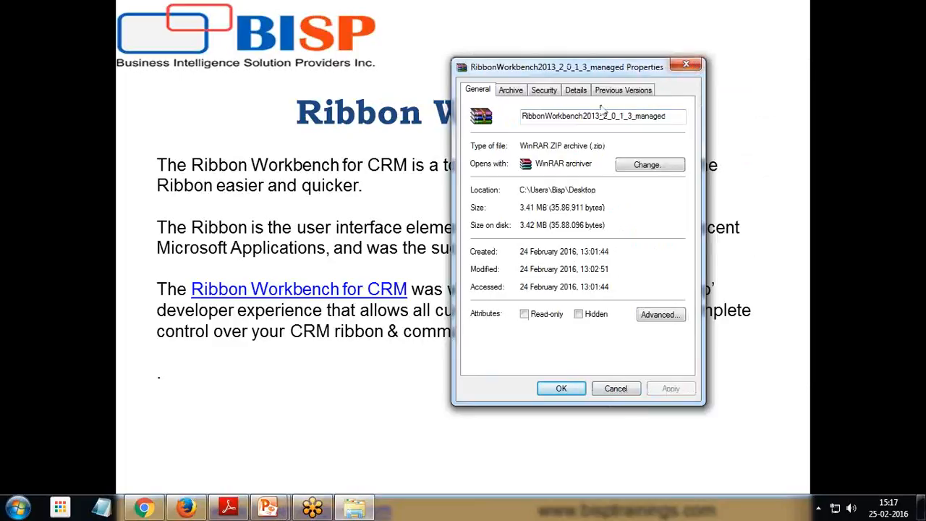
click(694, 66)
- Switch to Firefox and open the Solutions list in the Dynamics CRM settings
key(super)
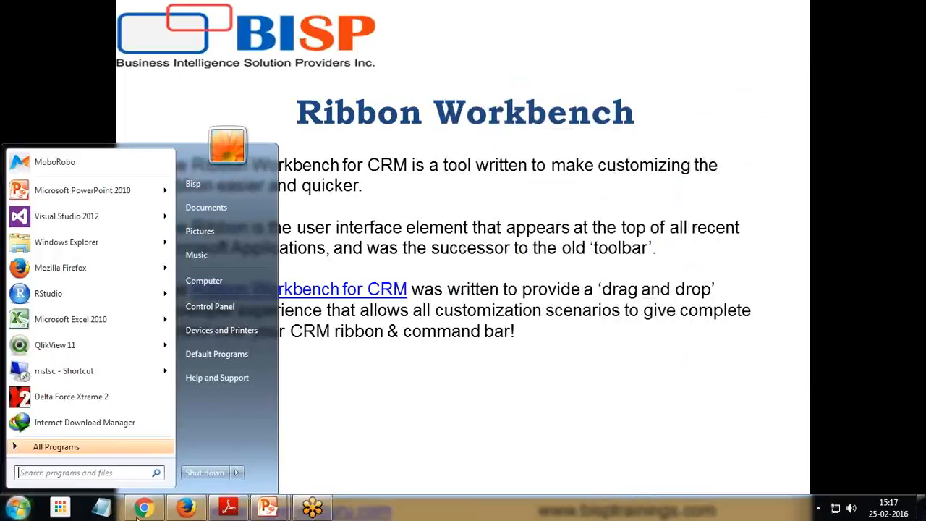
click(182, 510)
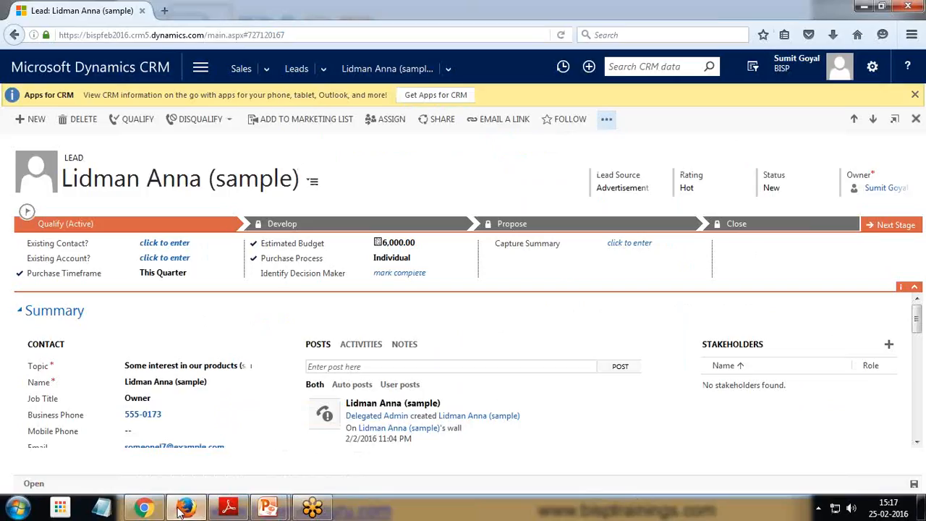
click(194, 75)
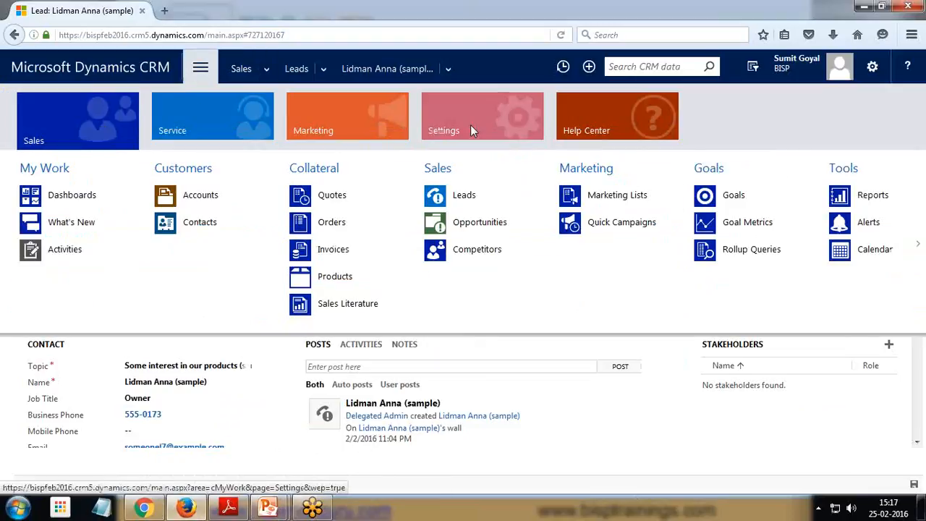
click(471, 127)
click(210, 223)
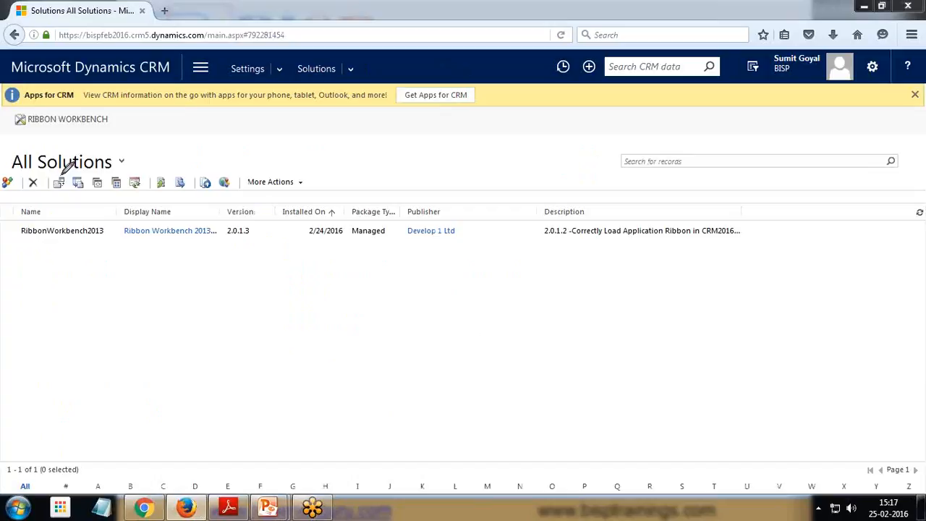
mouse_move(59, 174)
mouse_down()
mouse_move(50, 190)
mouse_move(69, 187)
mouse_move(64, 174)
mouse_up()
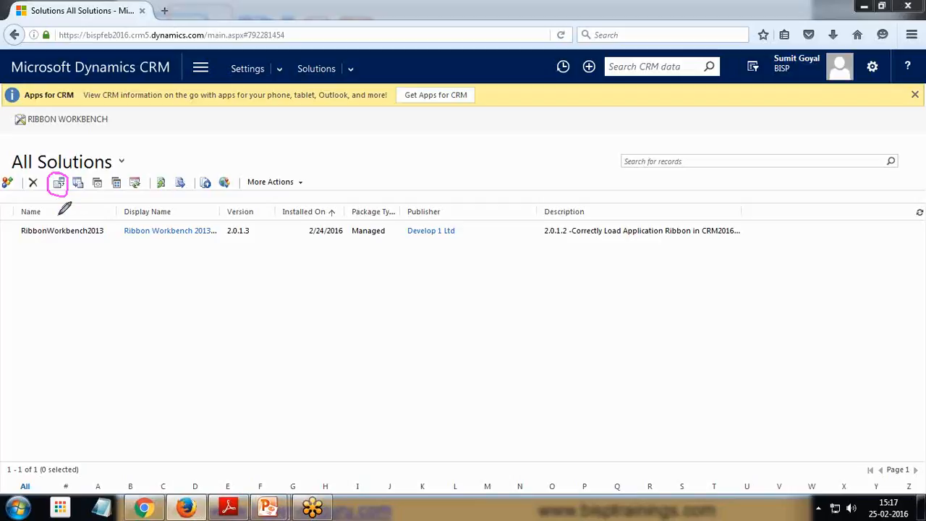
drag(15, 241, 92, 241)
drag(354, 244, 382, 244)
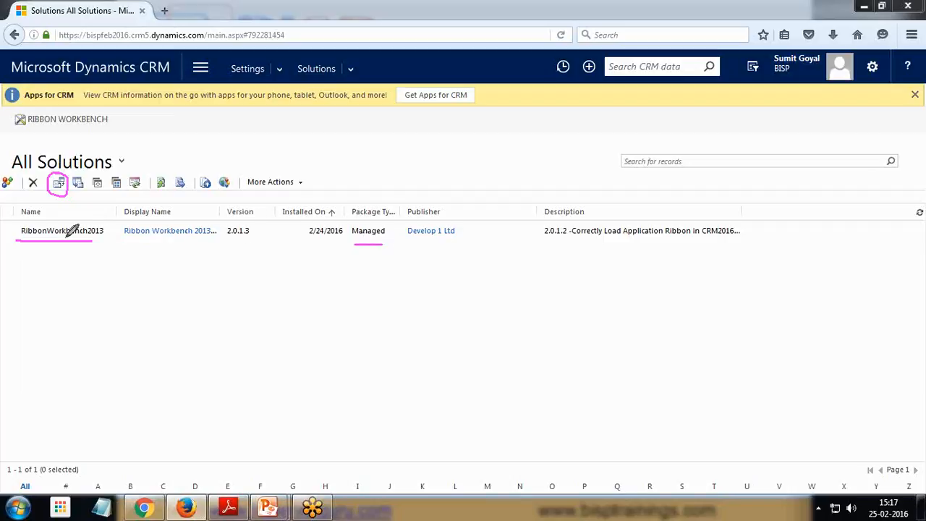
click(877, 408)
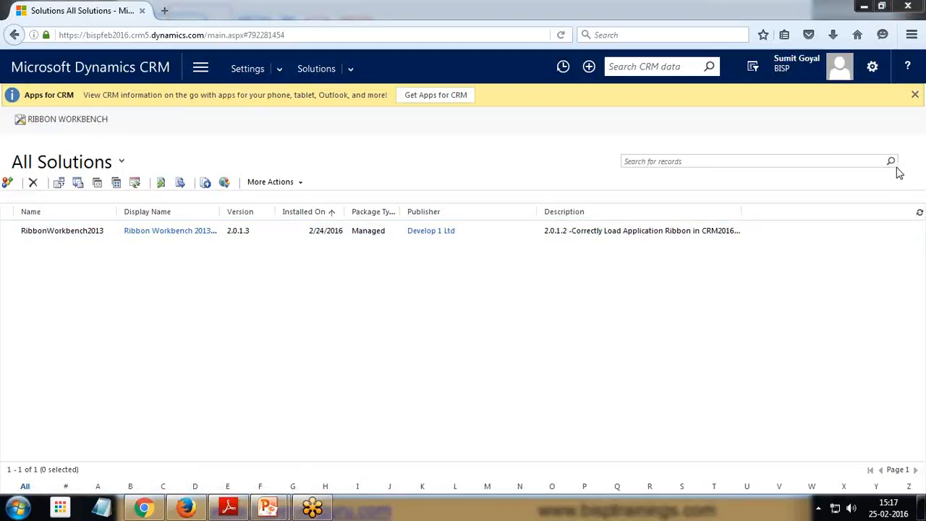
- Create and save a solution named LeadModifySolution with publisher Default Publisher for bispfeb2016 and version 6.0.1
click(7, 186)
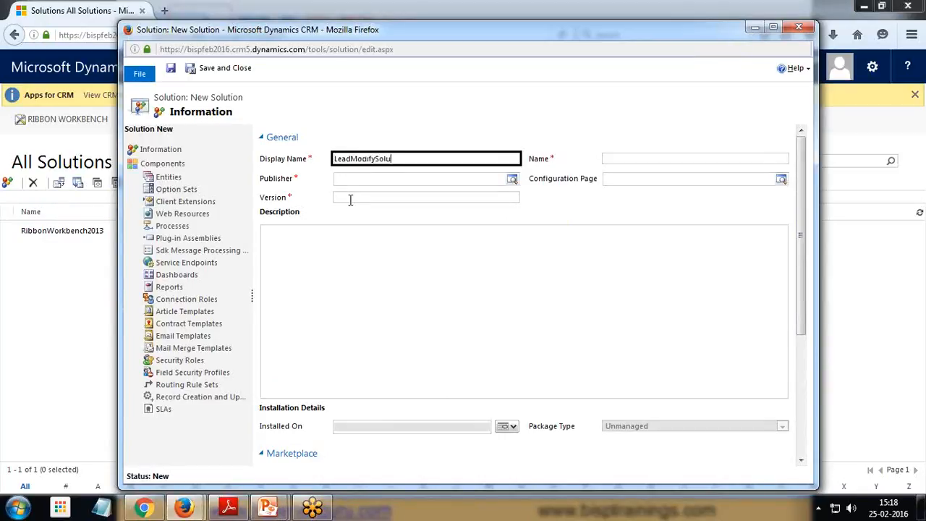
key(Tab)
key(Tab)
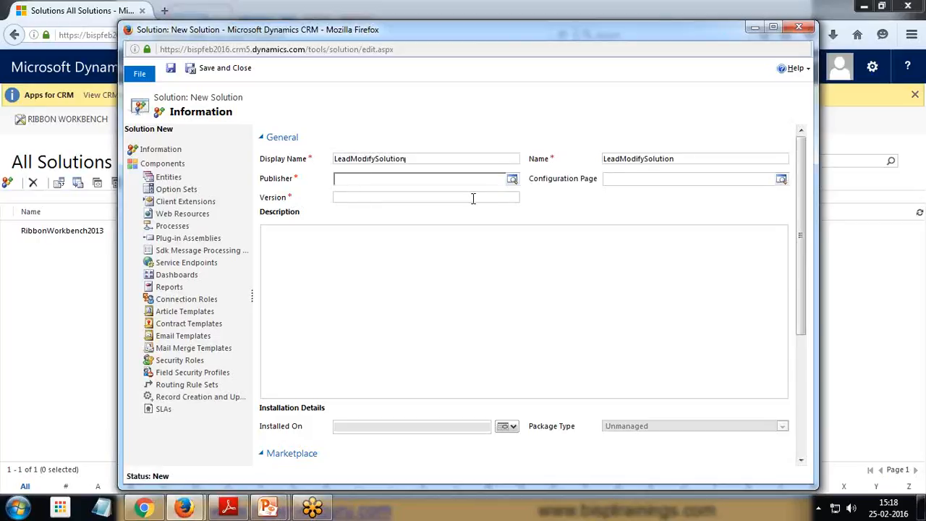
click(513, 181)
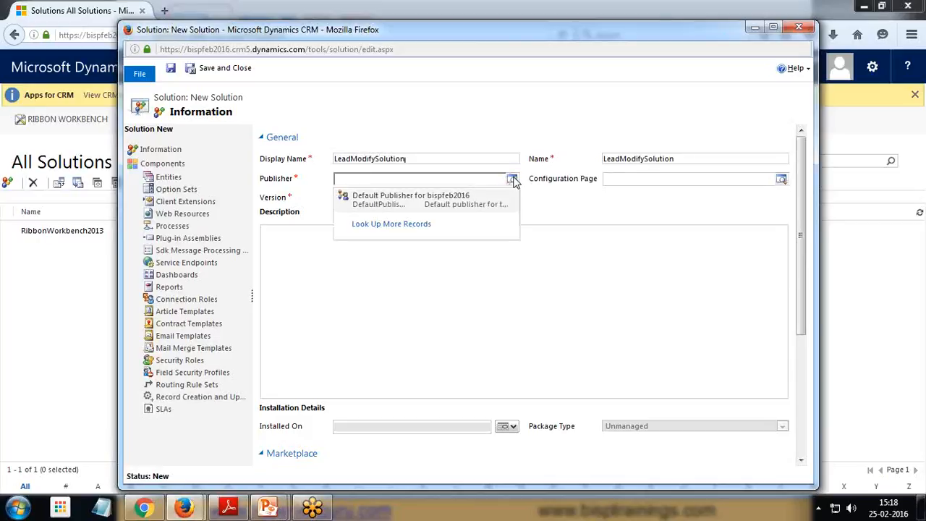
click(442, 207)
click(427, 197)
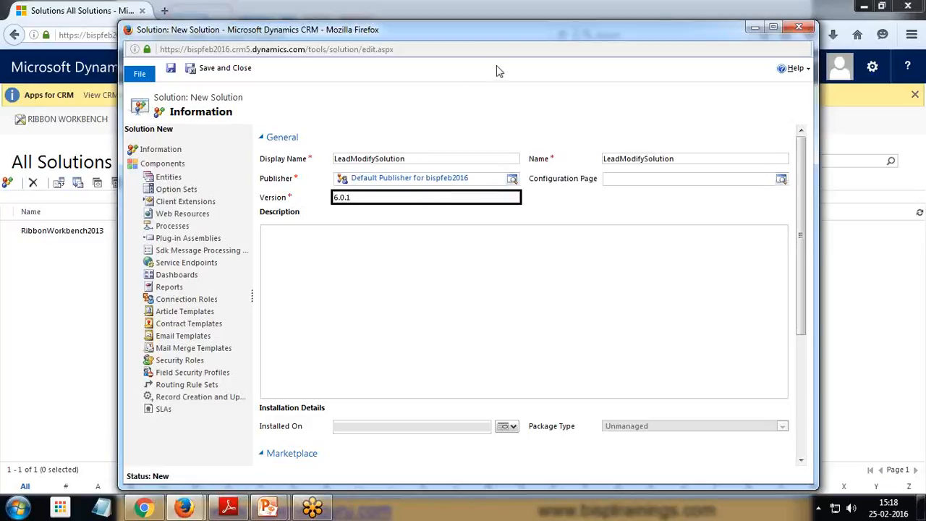
click(173, 69)
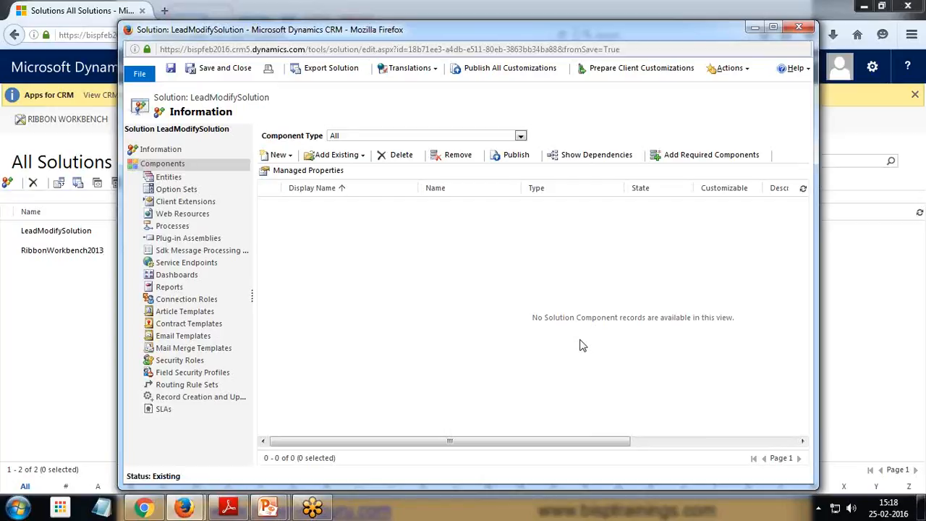
- Choose the existing Lead entity as a component for the LeadModifySolution solution
click(362, 155)
click(335, 175)
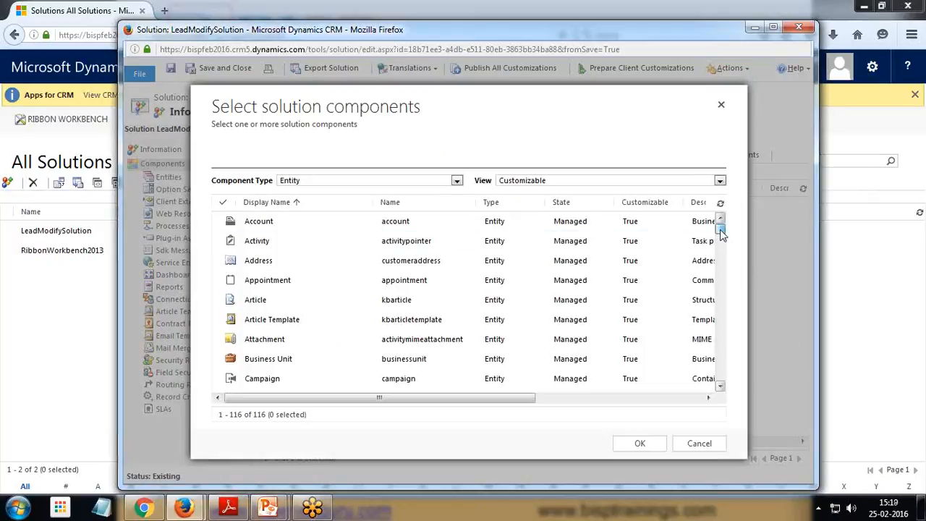
drag(721, 233, 721, 295)
click(218, 282)
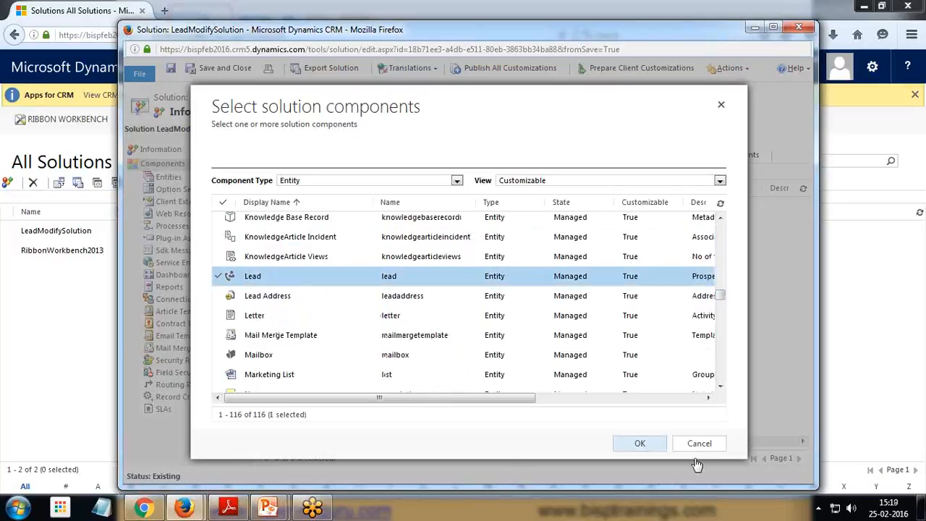
click(639, 443)
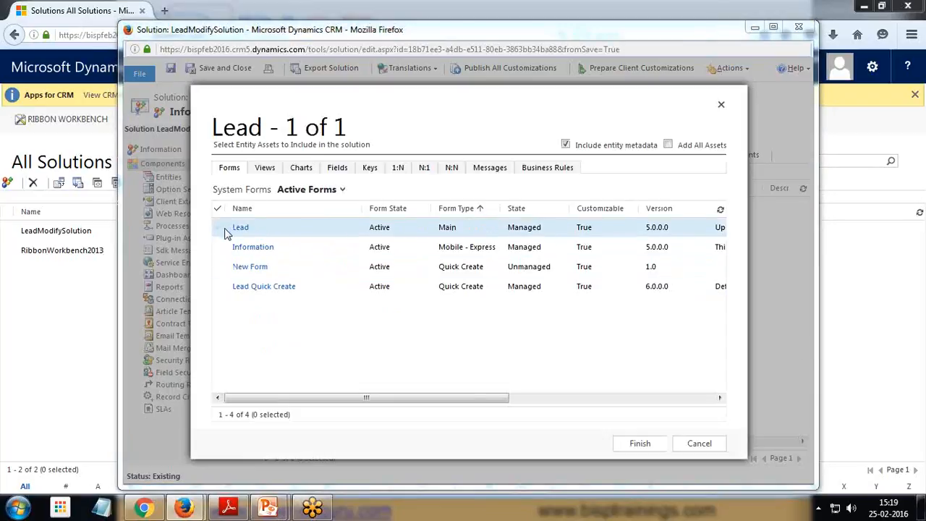
- Include the main Lead form and finish adding the entity without its missing required components
click(218, 228)
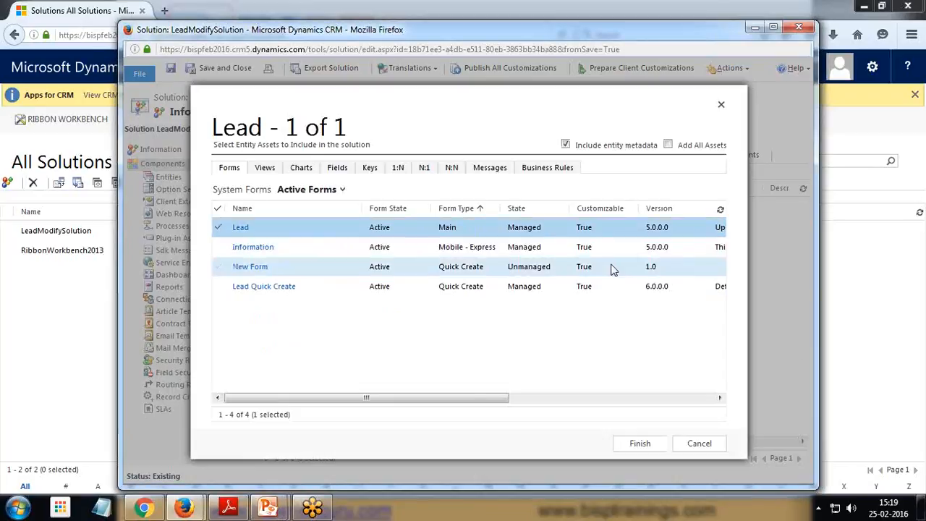
click(641, 444)
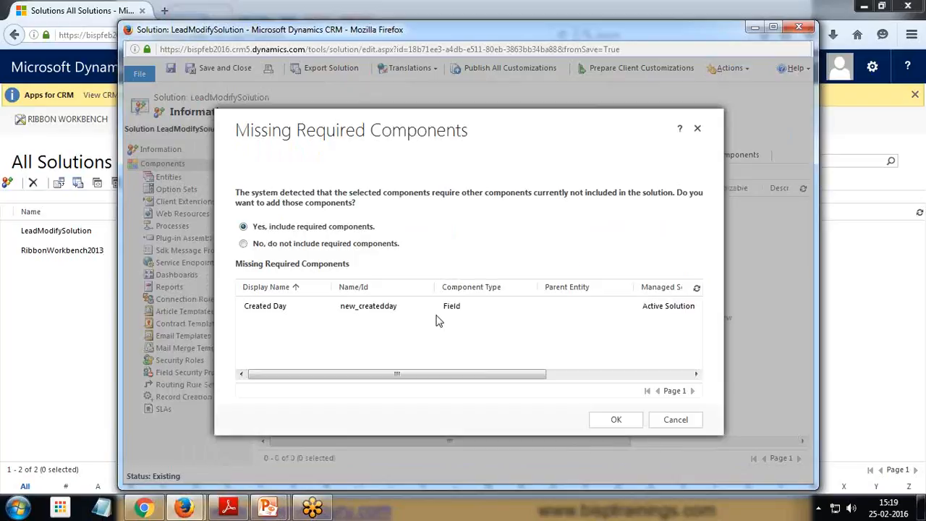
click(243, 244)
click(619, 421)
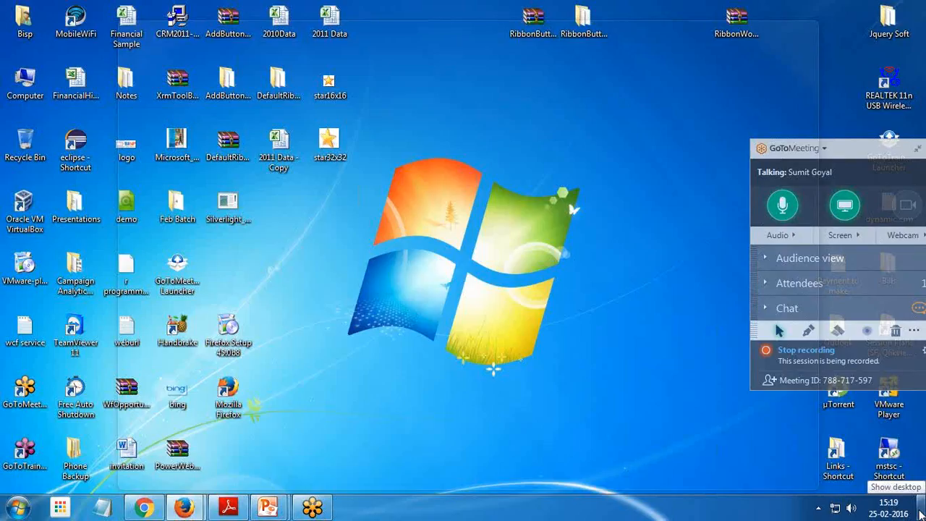
- Preview the star16x16 and star32x32 images stored on the desktop
click(921, 513)
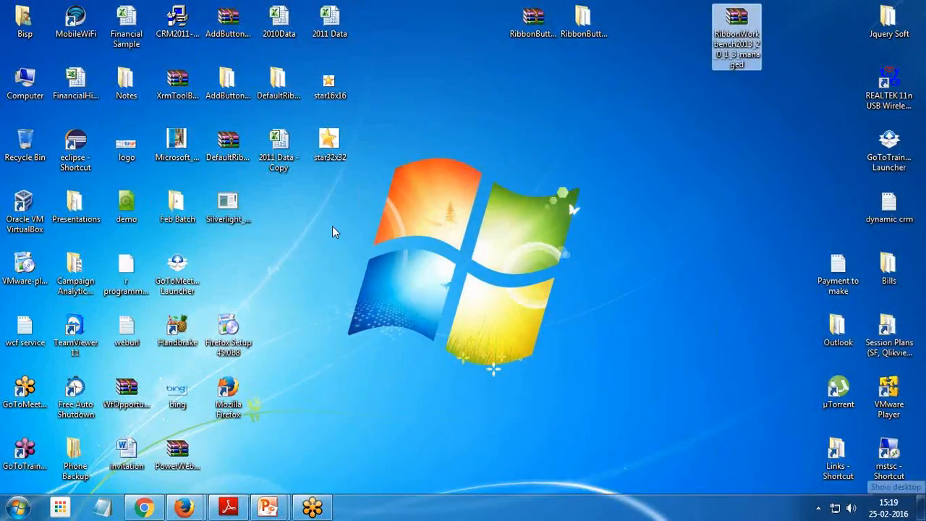
double_click(331, 79)
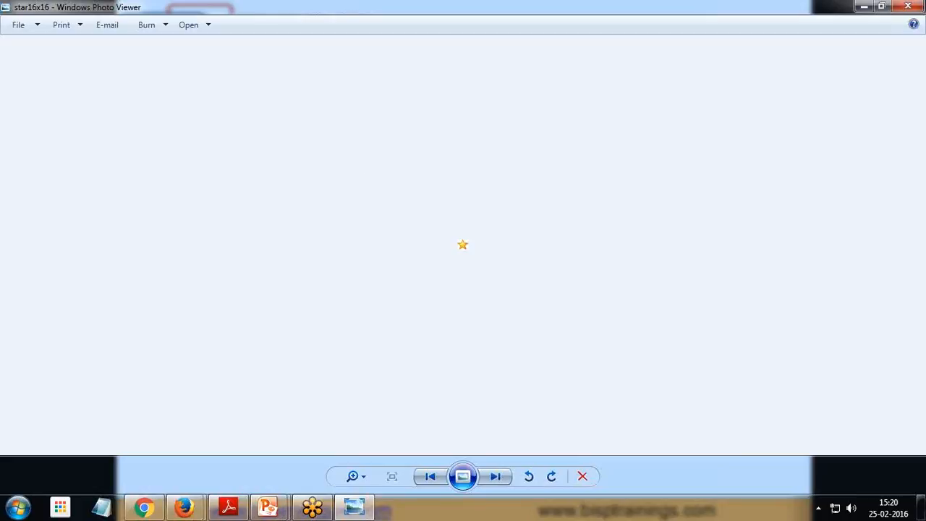
click(908, 7)
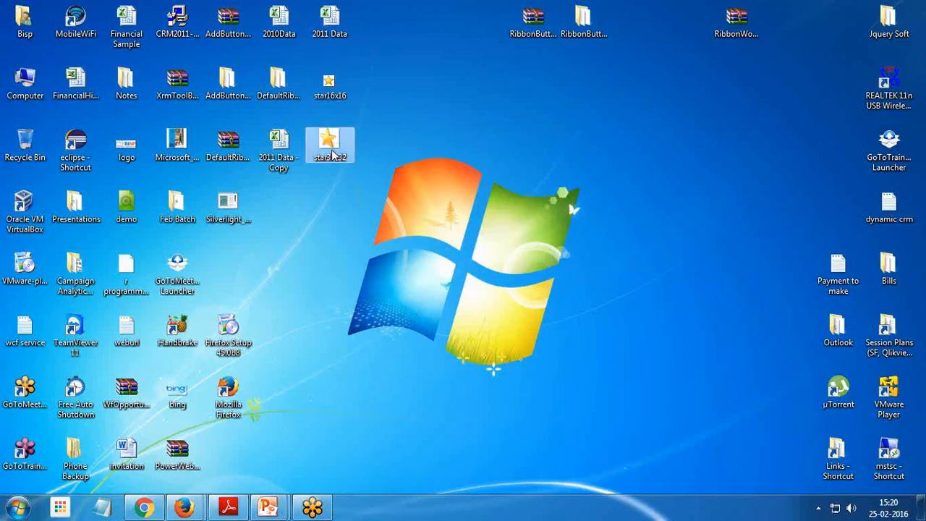
double_click(331, 149)
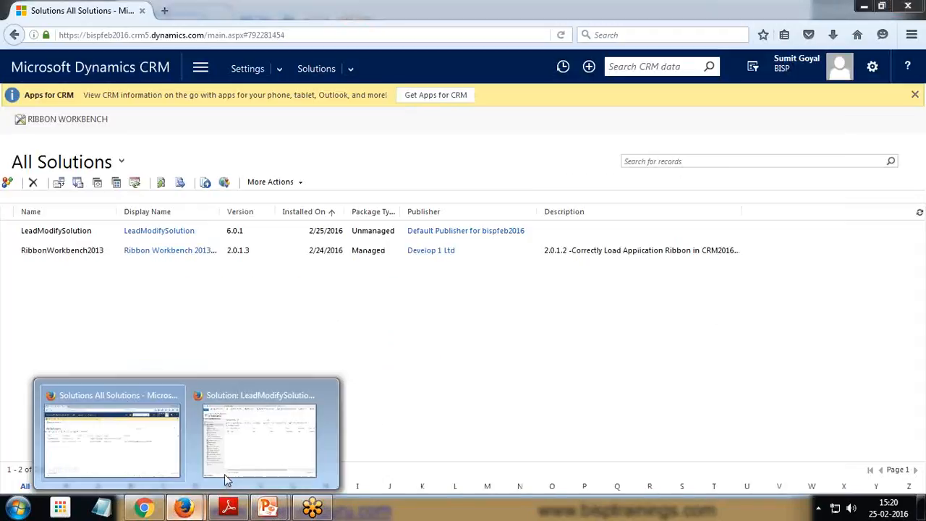
- Return to the LeadModifySolution window in Firefox and start a new web resource in it
click(226, 467)
drag(385, 35, 345, 27)
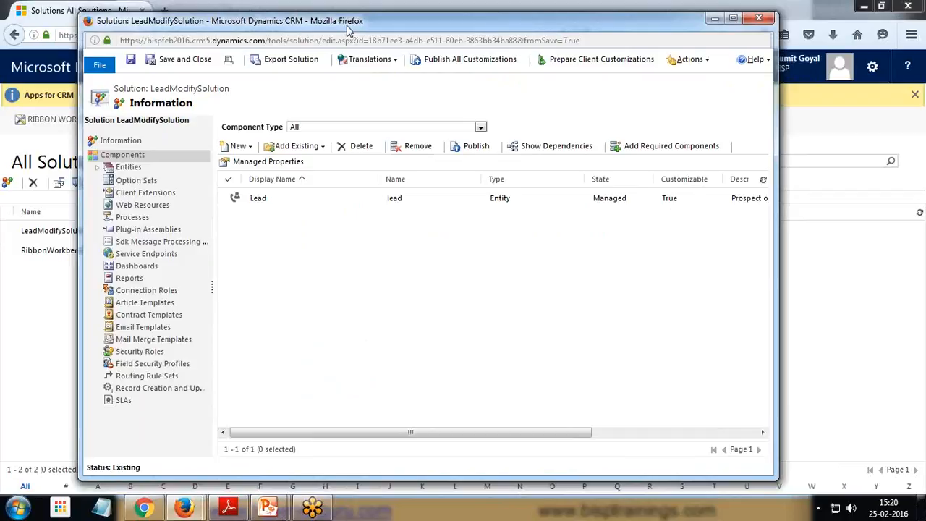
click(323, 147)
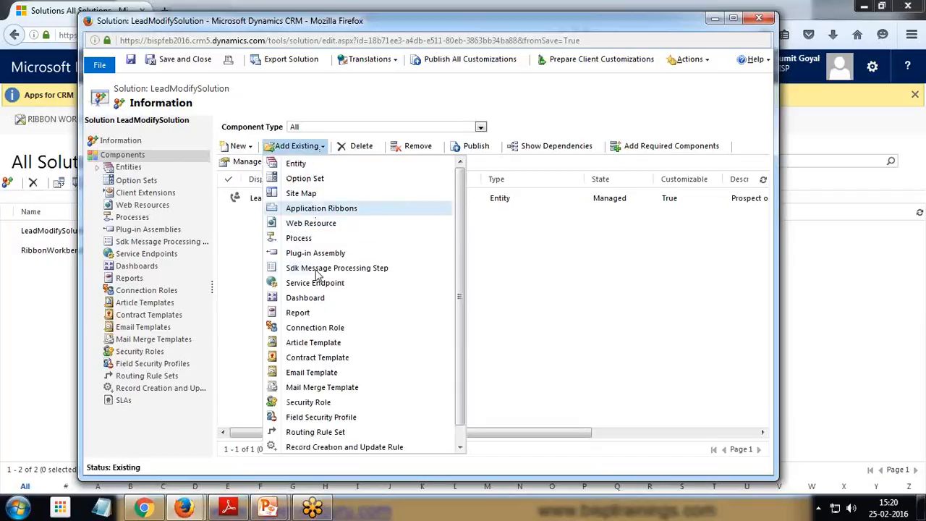
click(250, 148)
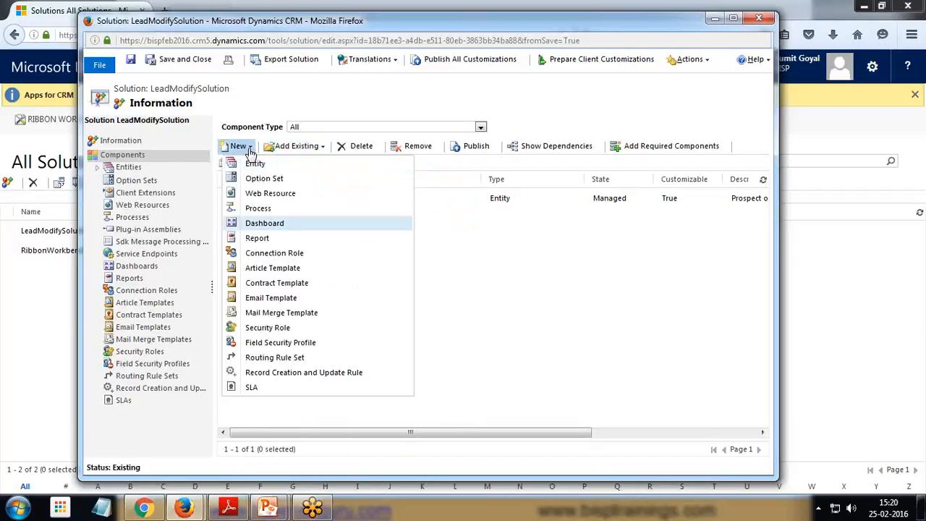
click(267, 193)
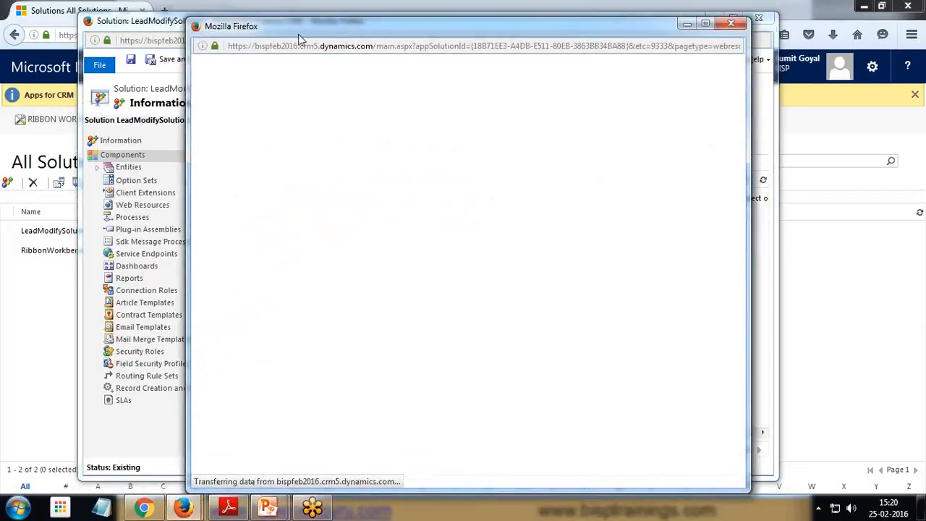
drag(298, 33, 270, 20)
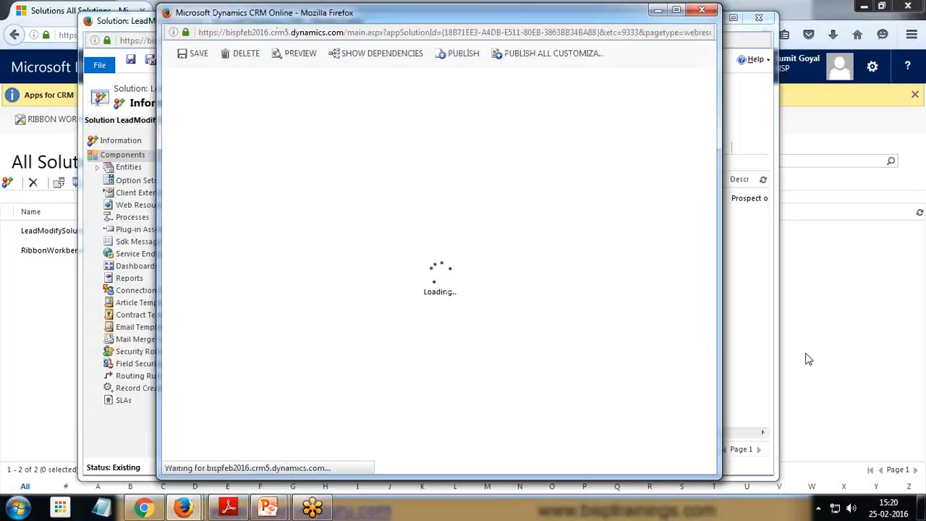
drag(288, 14, 609, 23)
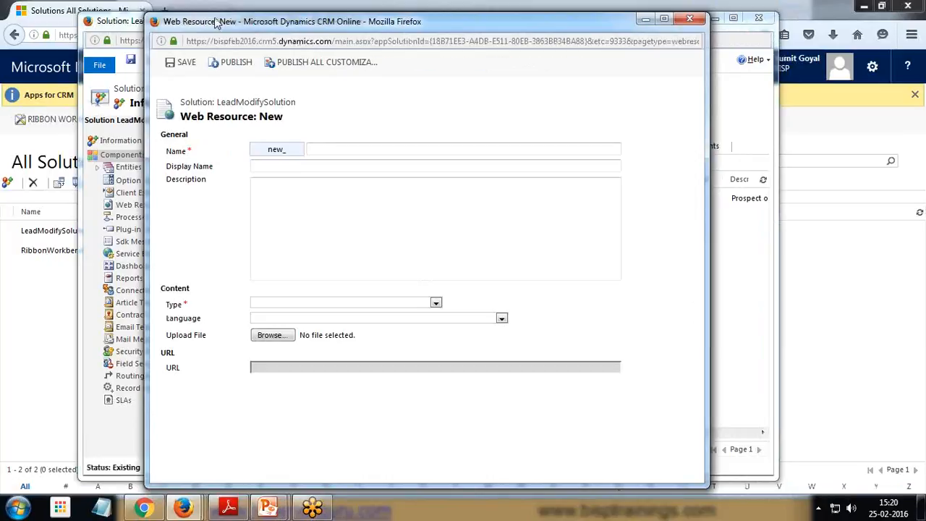
- Set the web resource's name to star16x16 after the new_ prefix and fill in its display name
click(364, 152)
text(star)
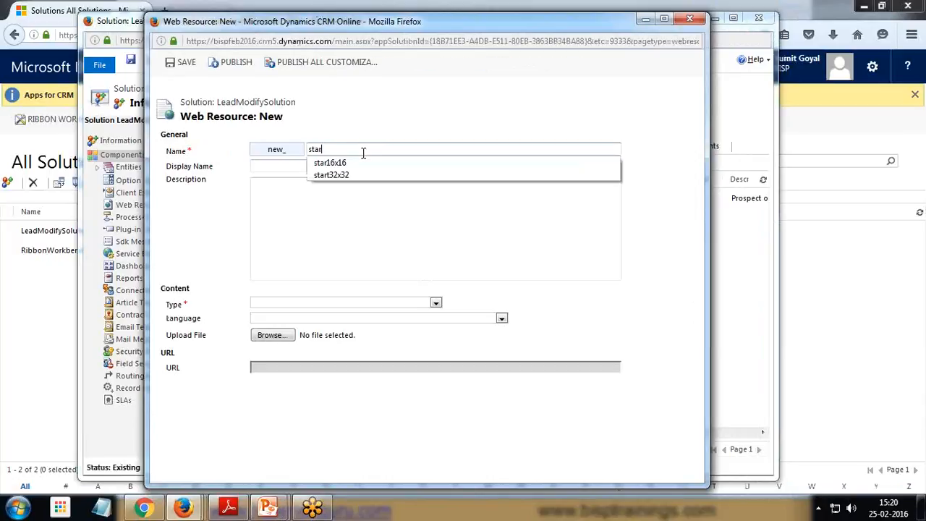
key(Down)
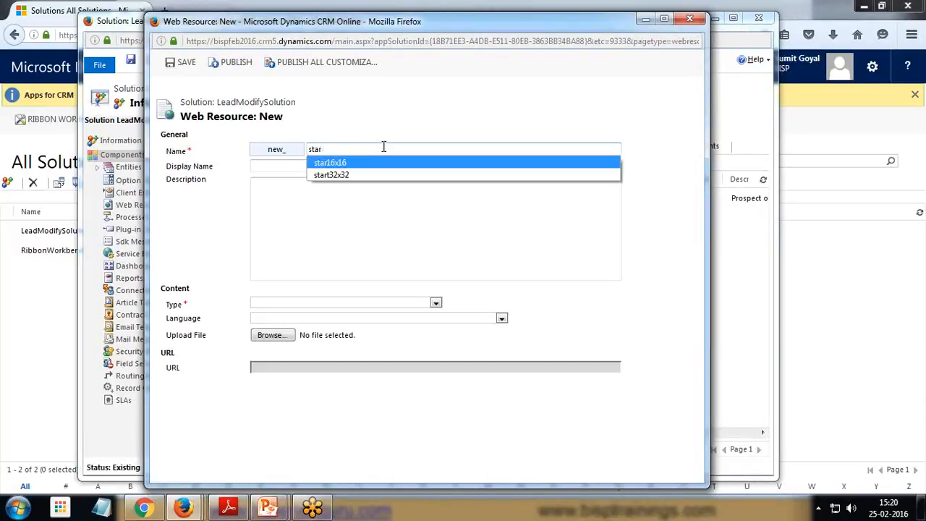
click(327, 164)
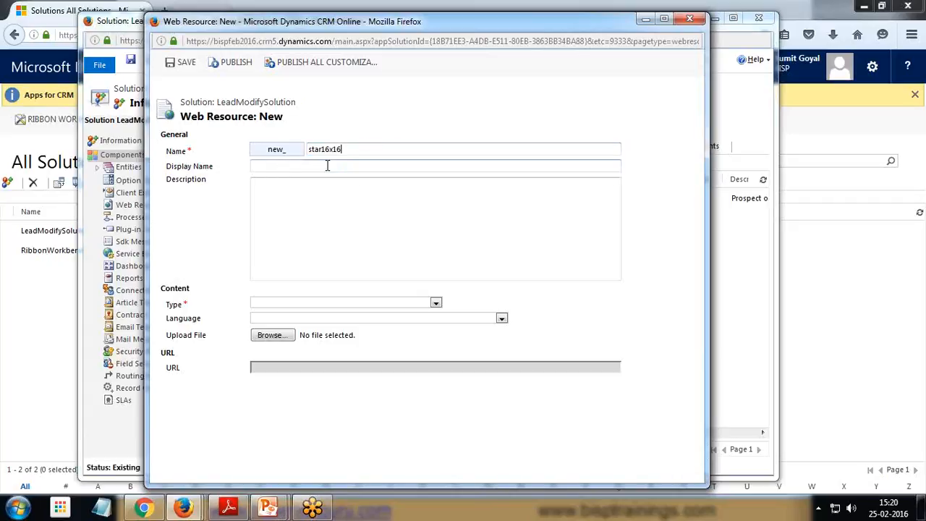
click(282, 166)
text(sta)
key(Down)
click(275, 182)
click(272, 356)
- Upload the star16x16 PNG image from the desktop, then save and close the web resource
click(269, 335)
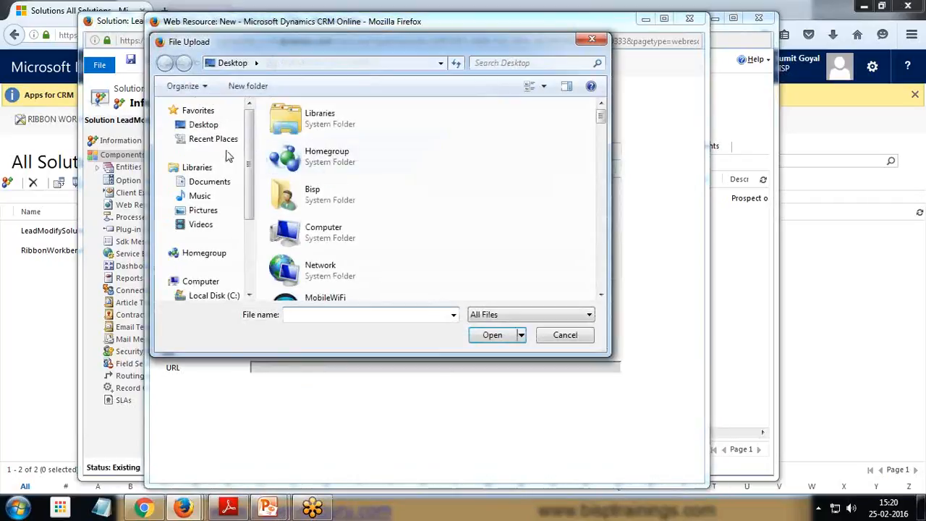
scroll(307, 188, down, 5)
click(308, 188)
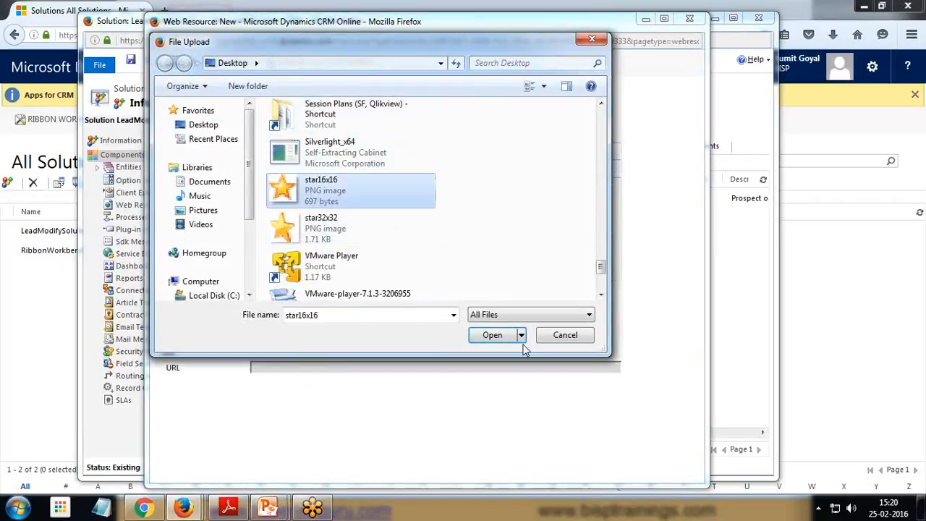
click(494, 335)
click(183, 64)
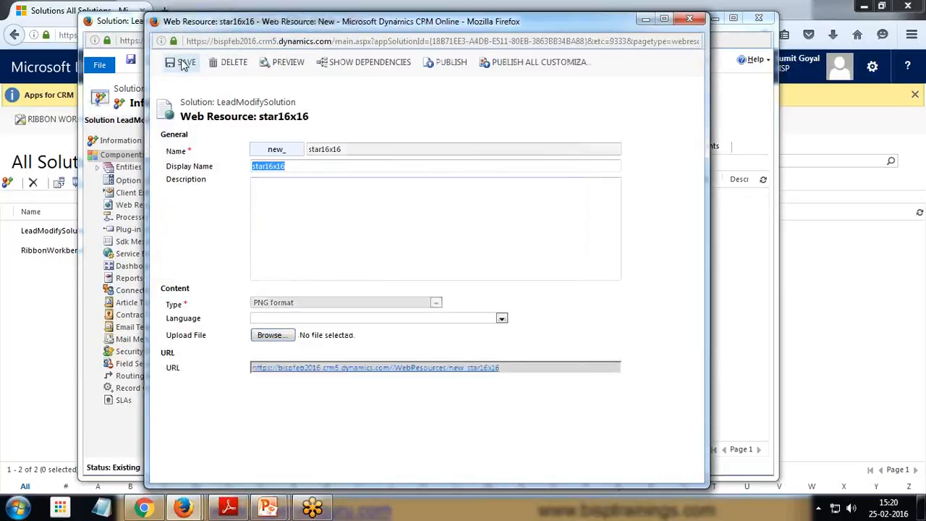
click(690, 18)
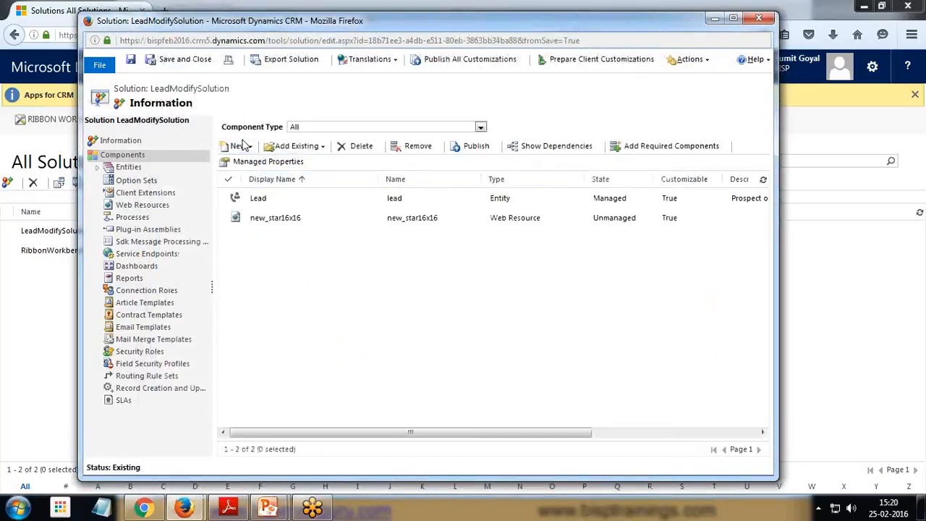
- Create another web resource in the solution with the name start32x32 and the display name Start32X32
click(239, 145)
click(254, 194)
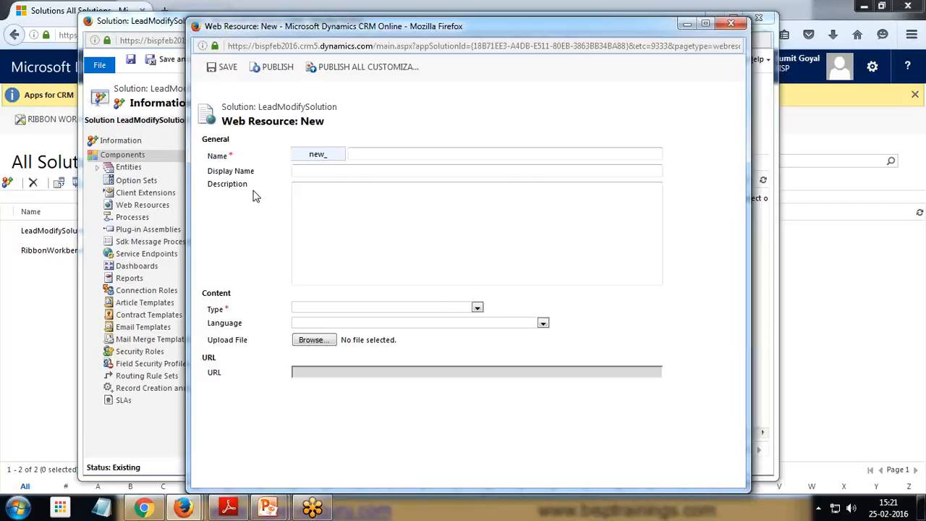
click(390, 154)
text(sta)
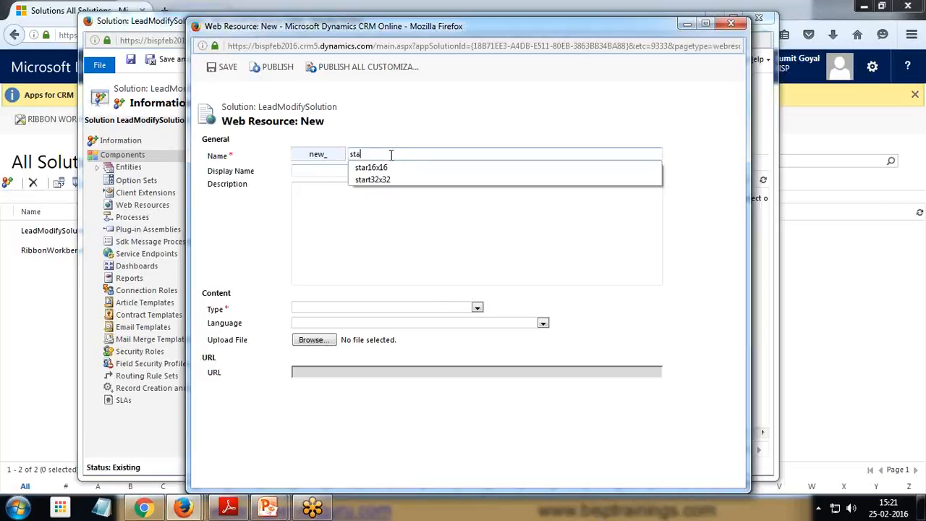
click(376, 179)
click(370, 170)
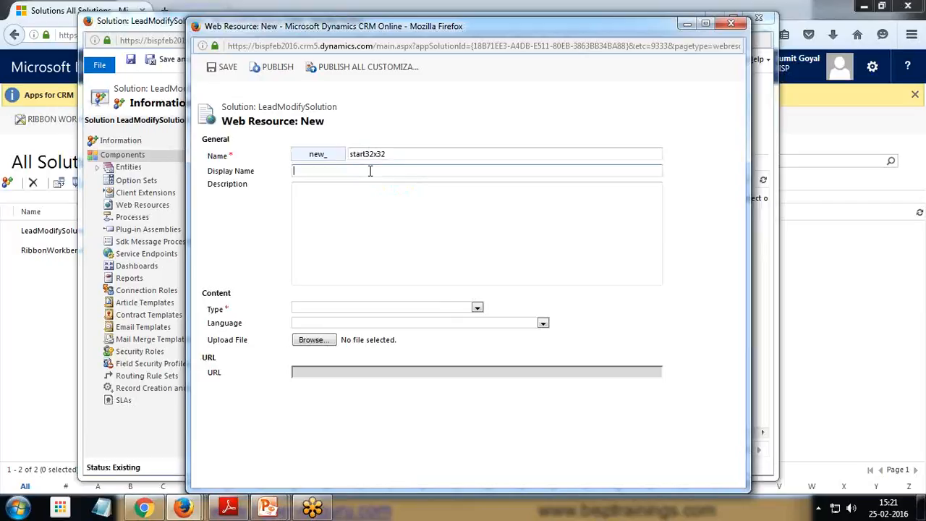
text(sta)
click(347, 197)
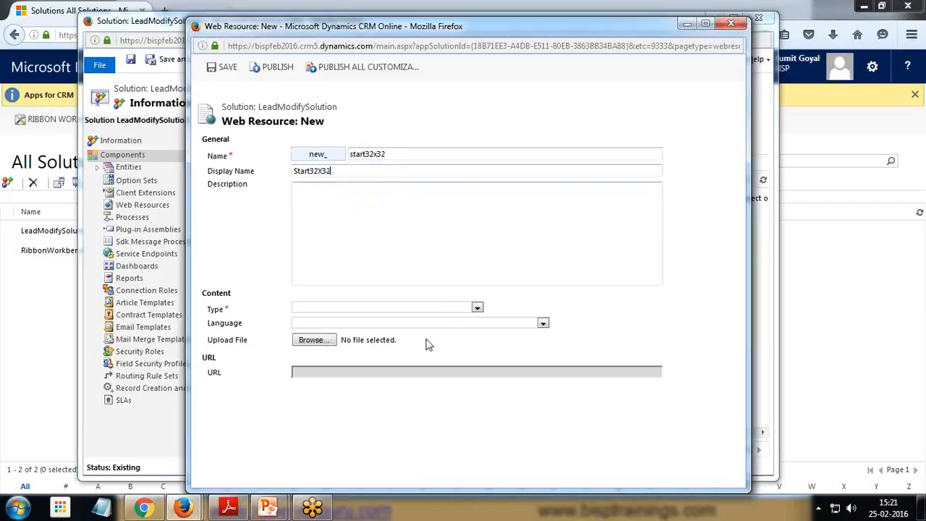
- Set the type to PNG format, upload the star32x32 image from the desktop, and save and close the web resource
click(477, 309)
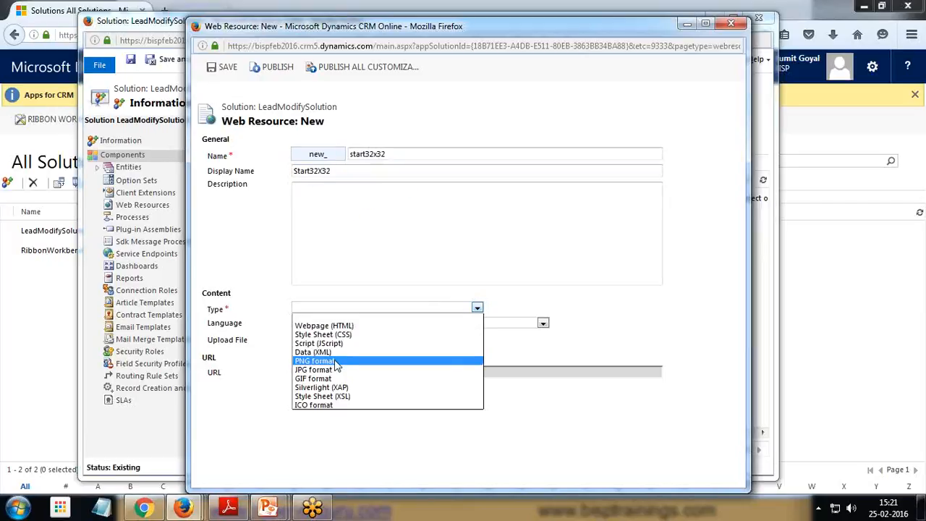
click(339, 362)
click(312, 340)
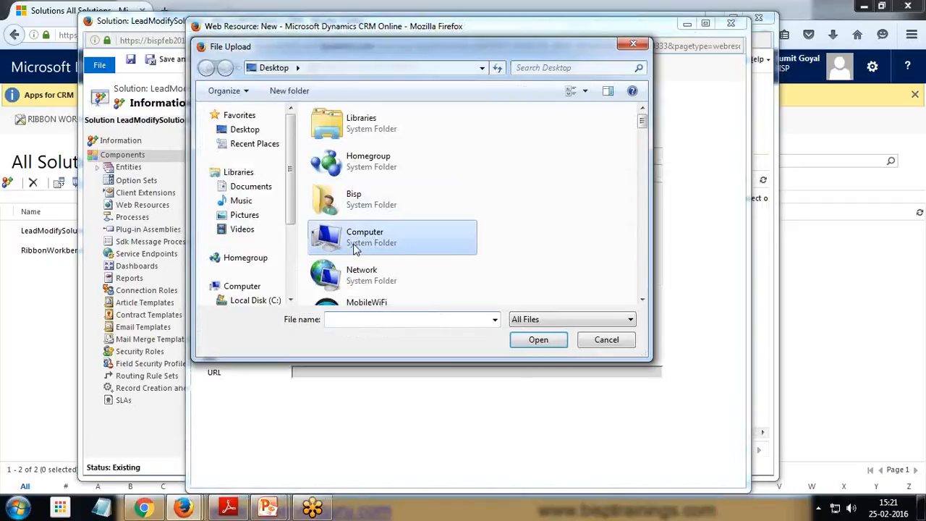
scroll(354, 249, down, 5)
click(369, 235)
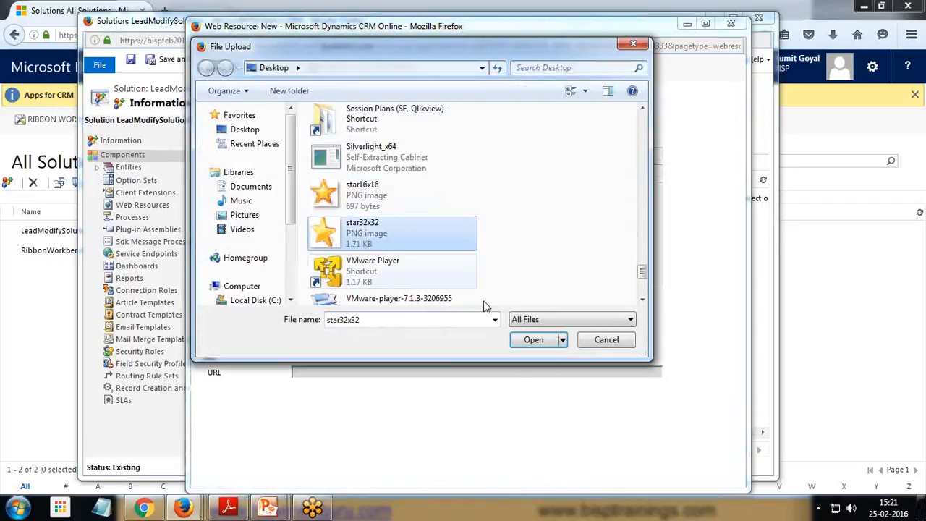
click(535, 340)
click(215, 74)
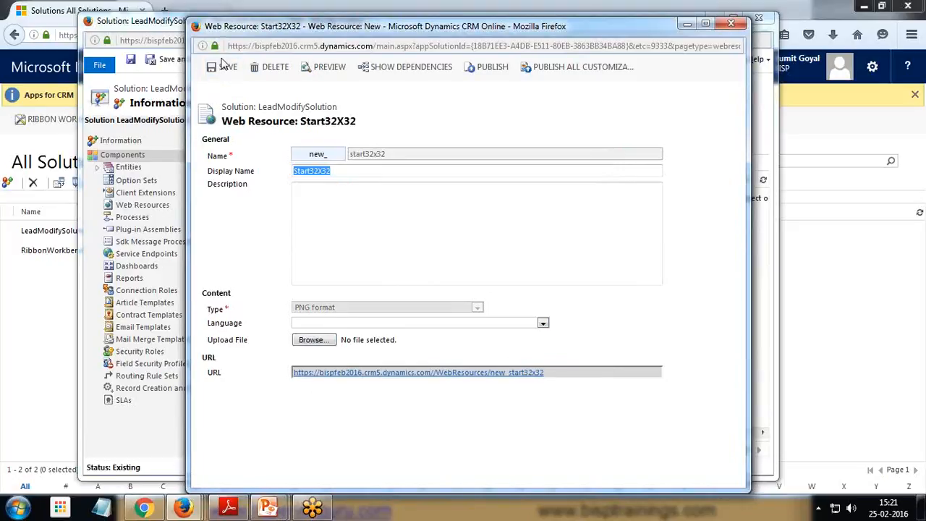
click(731, 23)
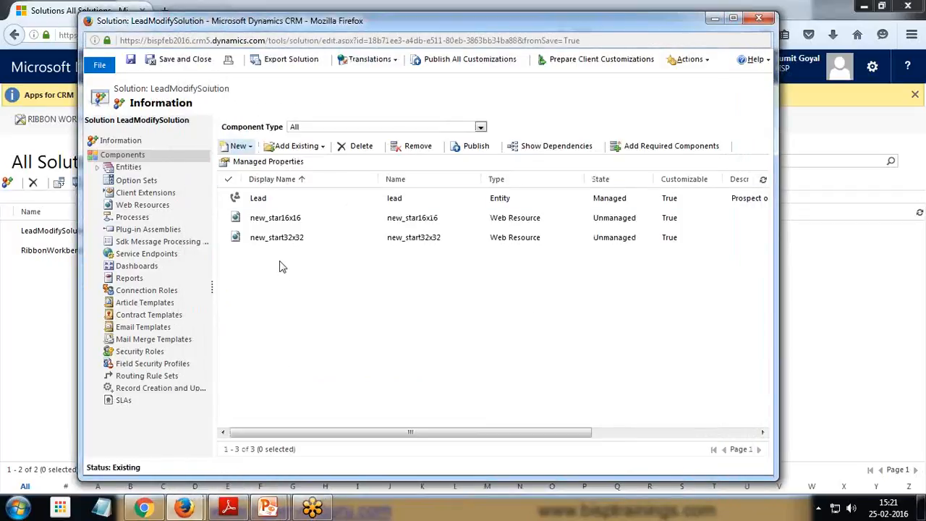
- Start a third web resource in the solution and set both its name and display name to JSLibraryFunction
click(250, 147)
click(273, 196)
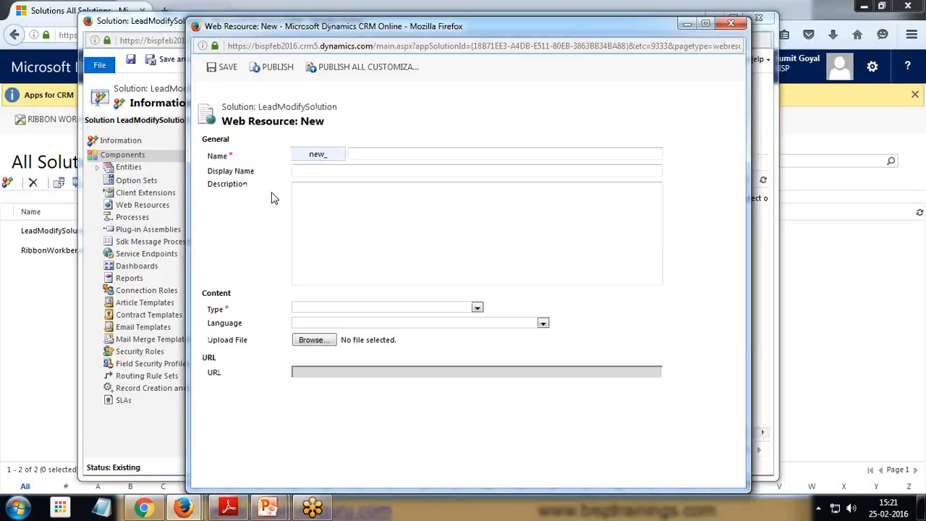
click(376, 155)
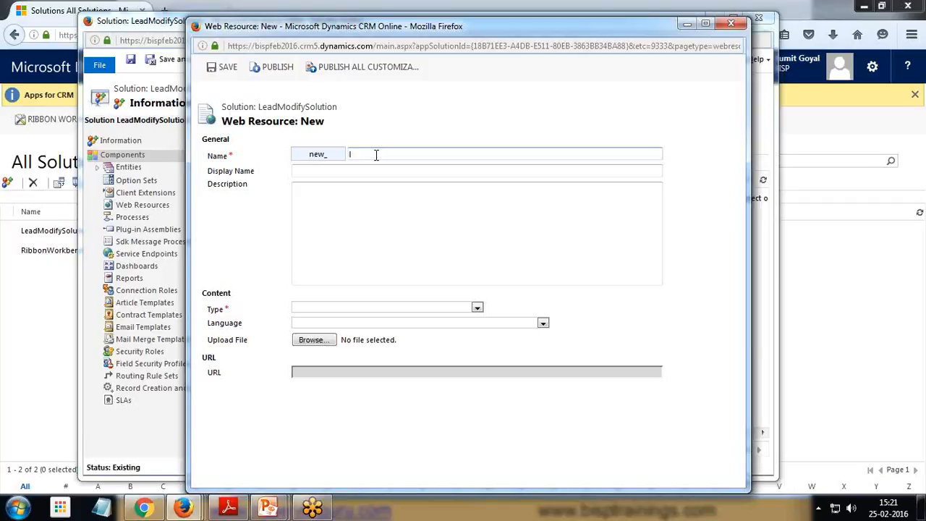
text(J)
key(Down)
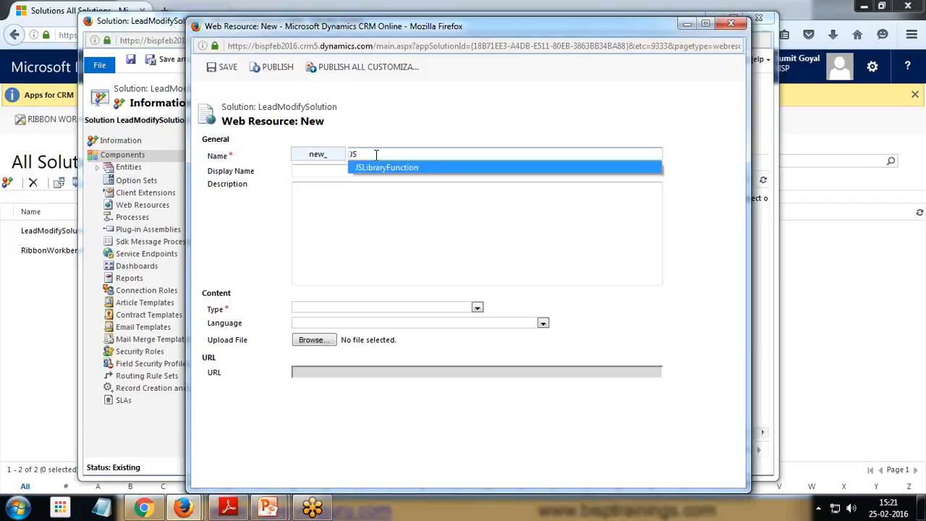
key(Tab)
text(J)
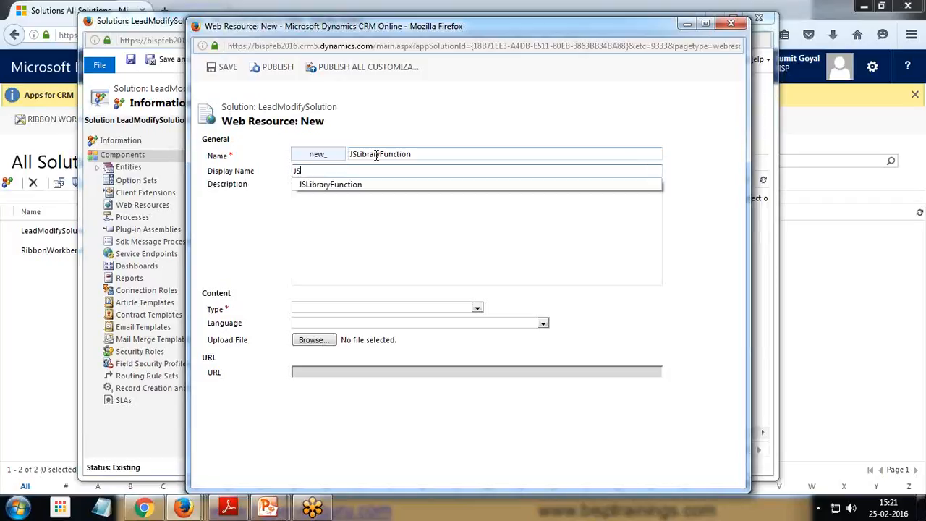
key(Down)
click(357, 185)
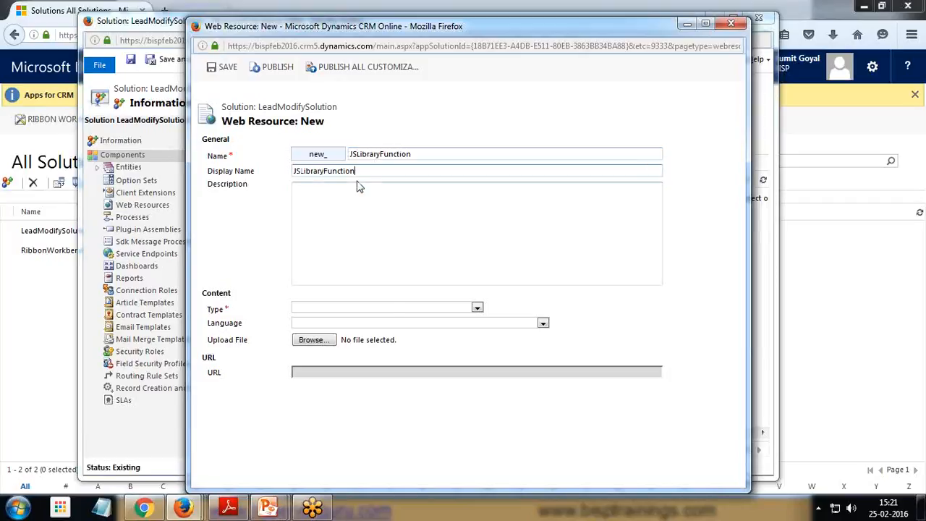
- Set the type to Script (JScript) and the language to English, and open the script's content for editing in a maximized window
click(388, 309)
click(326, 344)
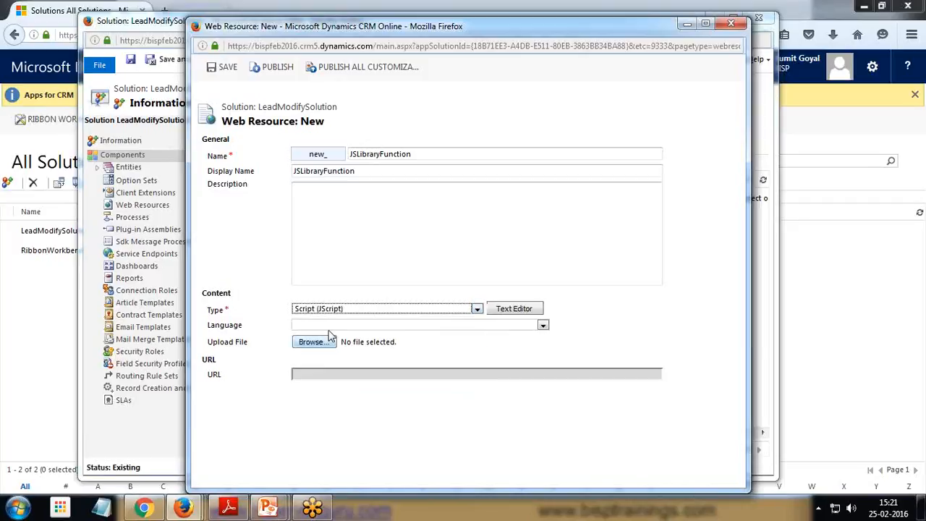
click(362, 325)
click(340, 347)
click(510, 311)
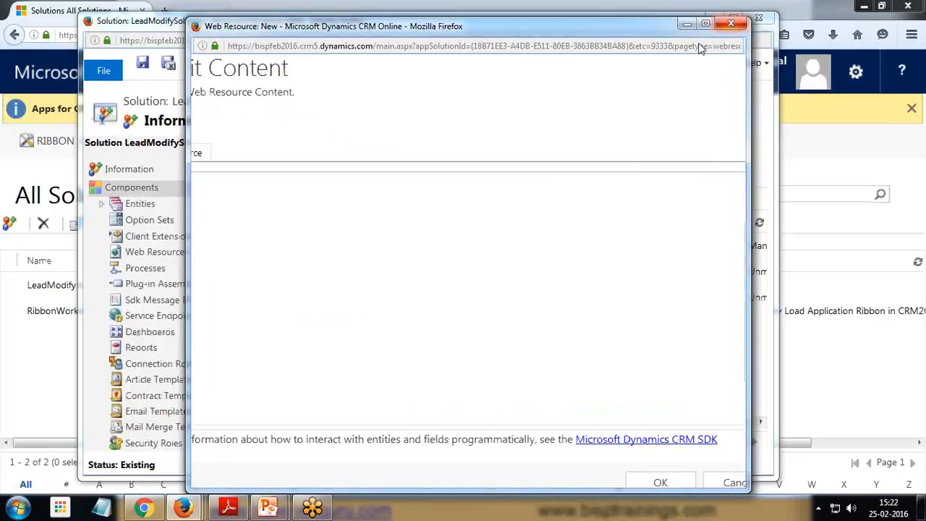
click(707, 23)
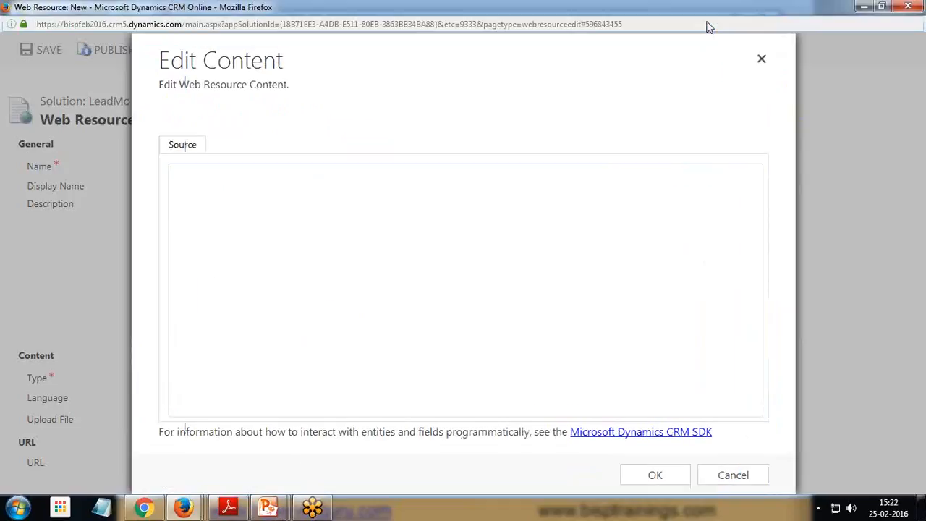
- Write the declaration function testFunction() with its opening and closing braces in the source
text(funct6iom)
key(BackSpace)
key(BackSpace)
key(BackSpace)
key(BackSpace)
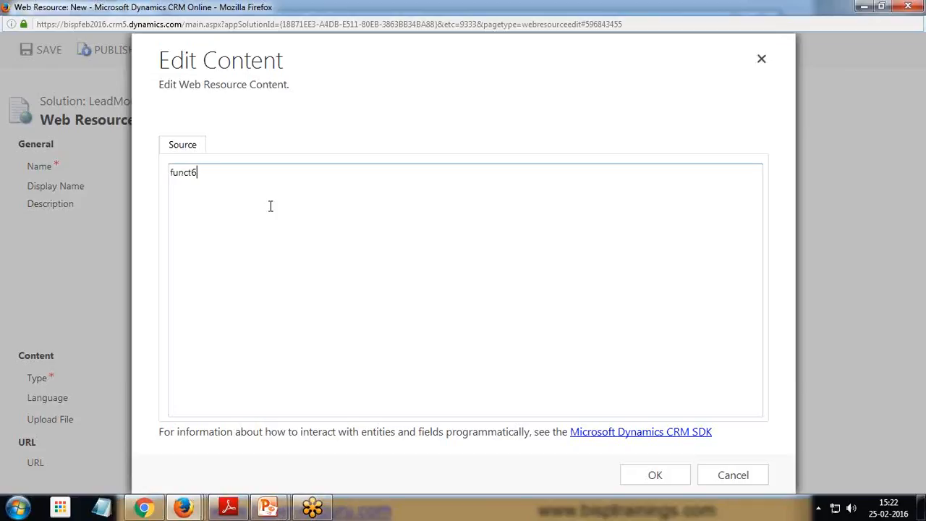
text(iomn)
key(BackSpace)
text(n testFunction()
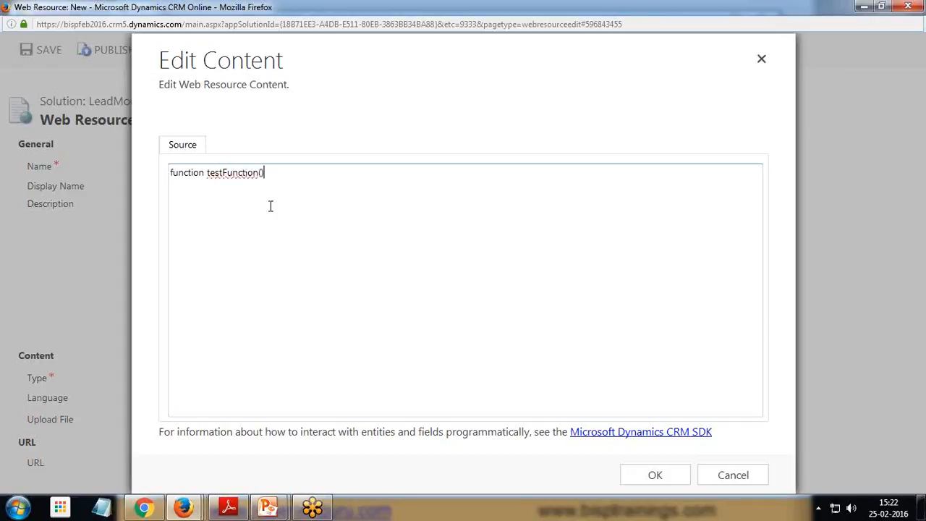
text())
key(Return)
text({)
key(Return)
text(})
- Inside the function, add var primaryValue=Xrm.Page.data.entity.getPrimaryAttribute.value(); and alert(primaryValue);, and accept the code
text(var )
text(primary)
text(Value)
text(=Xrm.)
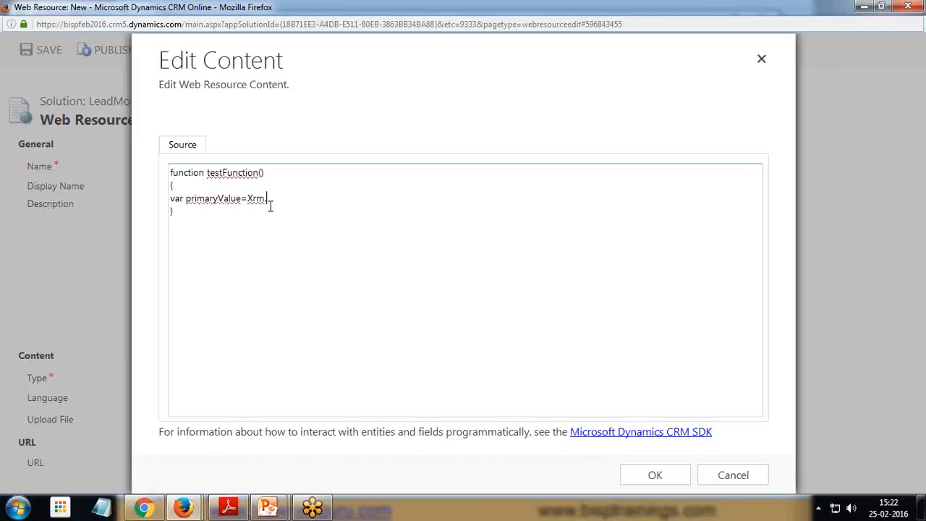
text(Page.data.entity.getPrimart)
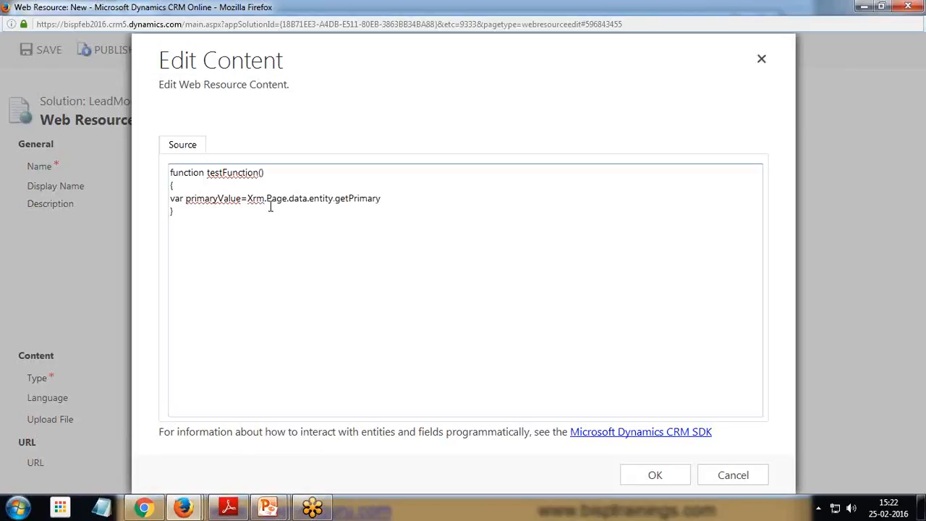
text(bute.va)
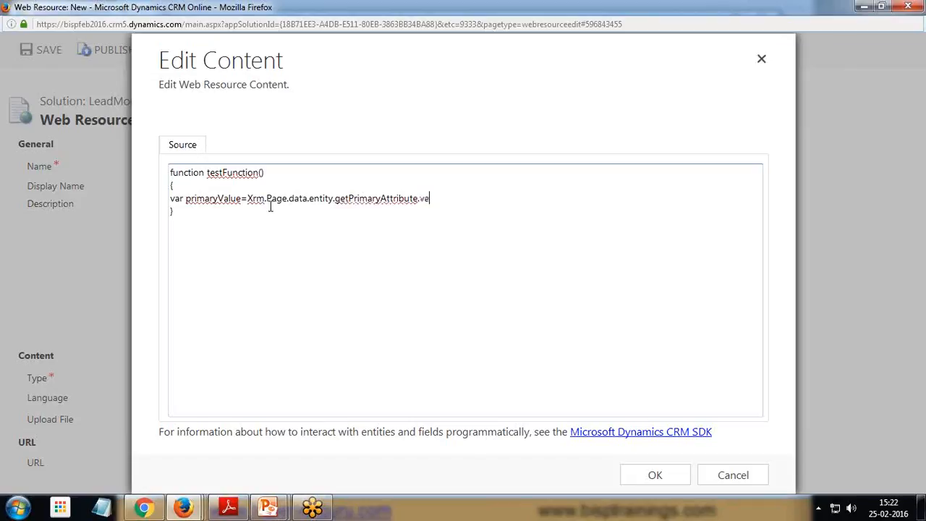
text(lue();)
key(Return)
text(alert(primaryValue );)
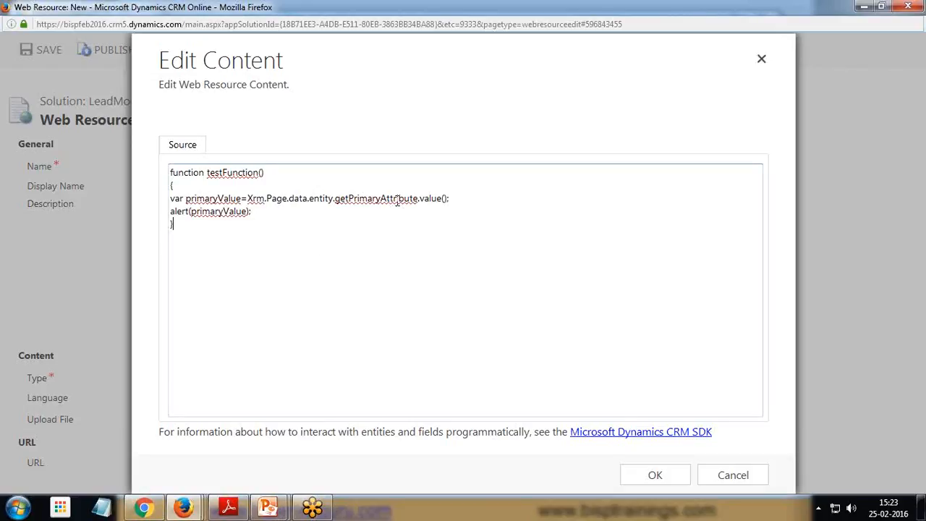
mouse_move(180, 200)
mouse_down()
mouse_move(230, 204)
mouse_move(171, 212)
mouse_up()
click(233, 212)
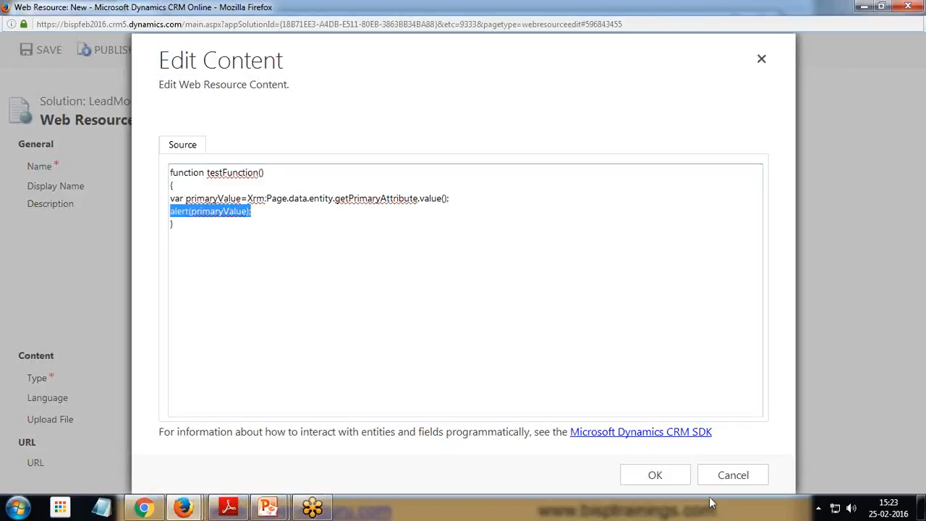
click(662, 477)
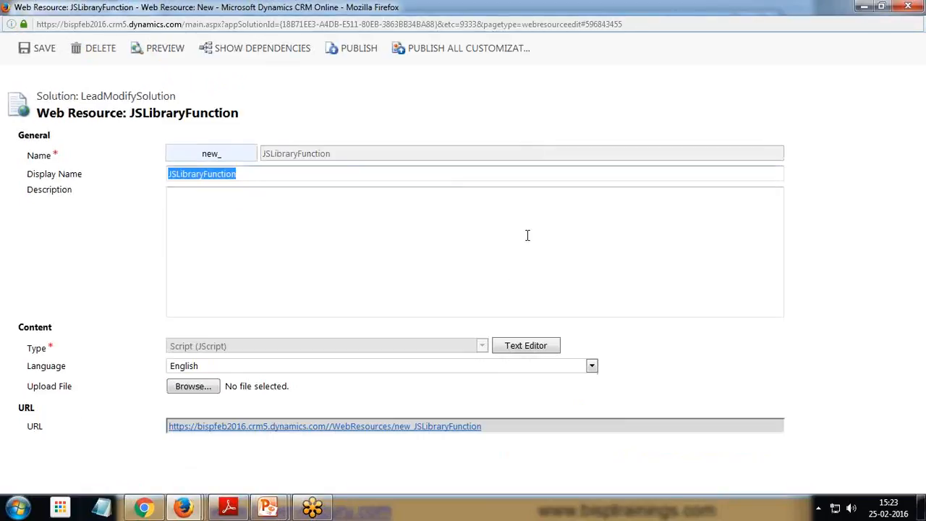
- Save the JSLibraryFunction web resource and download its script file through its URL
click(44, 50)
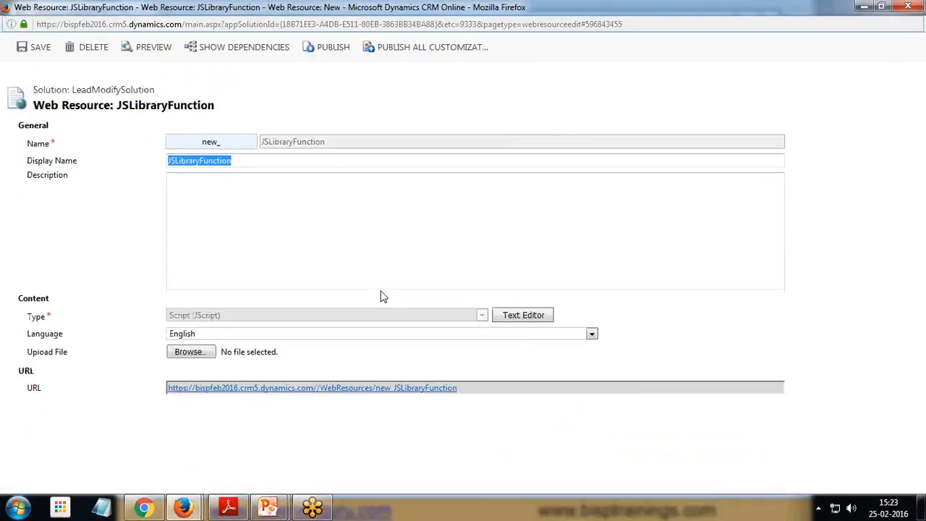
click(319, 389)
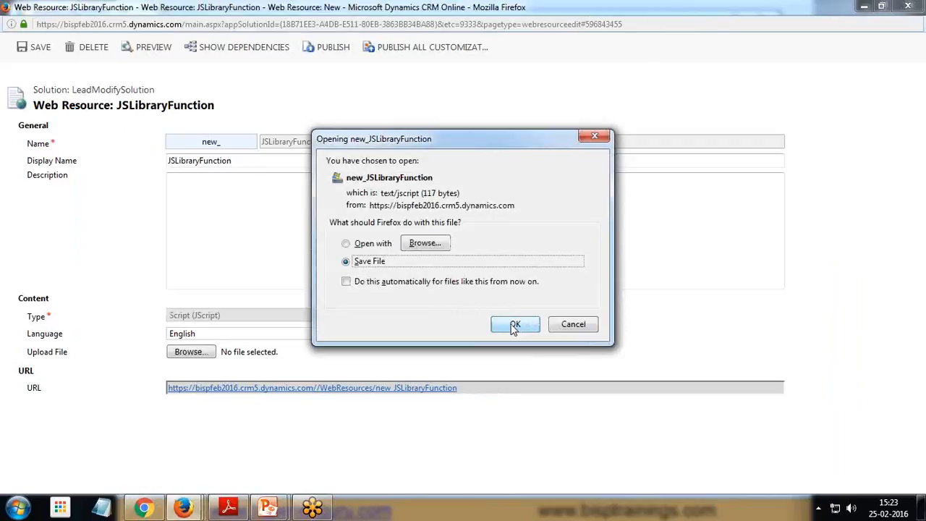
click(514, 326)
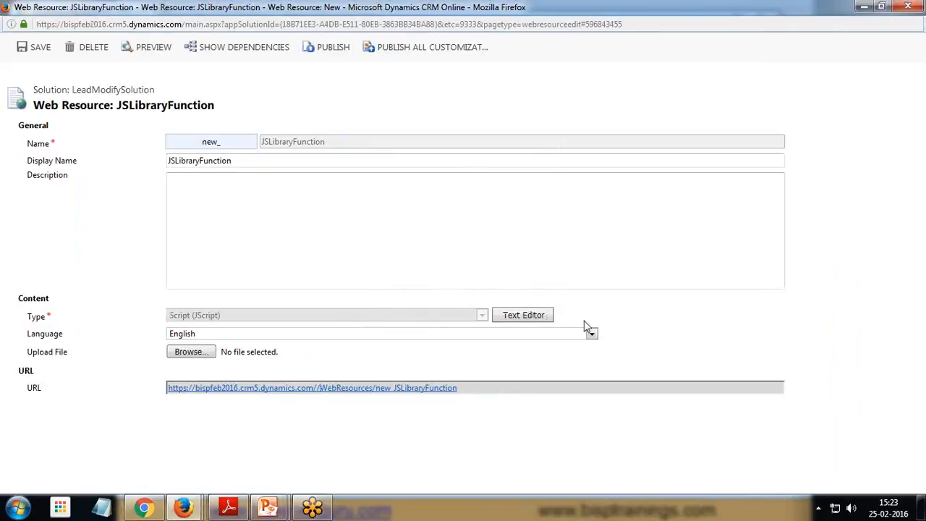
- Reopen the script's content, copy the entire source code and paste it into Notepad
click(528, 319)
key(ctrl+a)
key(ctrl+c)
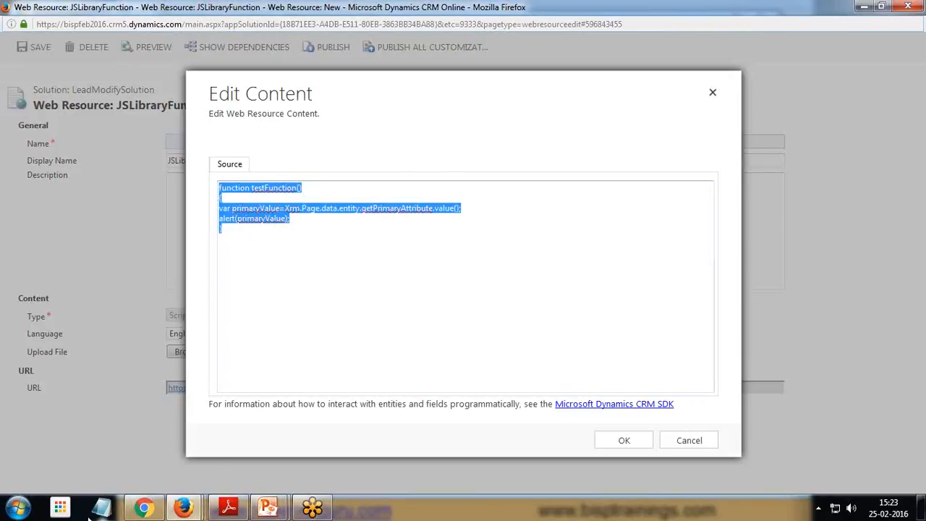
click(92, 510)
key(ctrl+v)
- Put Notepad aside and close the content editor and the JSLibraryFunction web resource window
drag(569, 270, 320, 242)
click(676, 240)
click(714, 92)
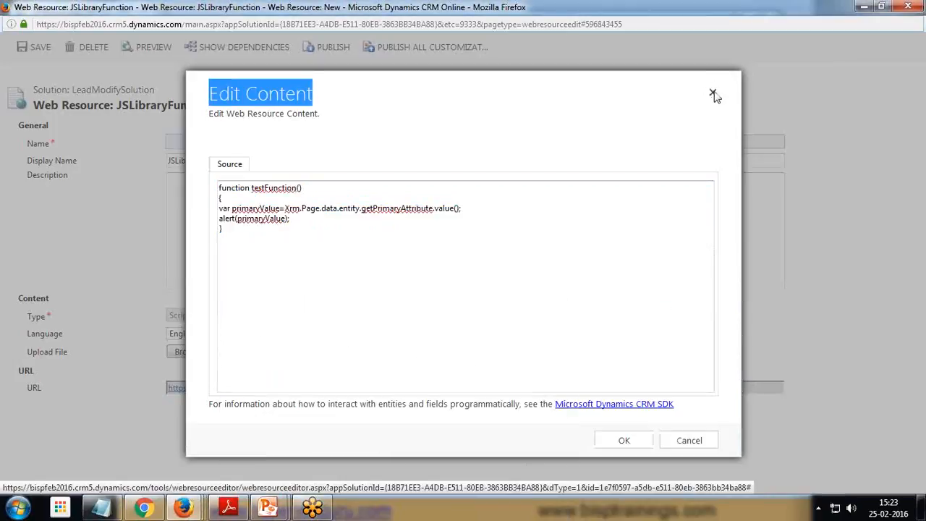
click(908, 6)
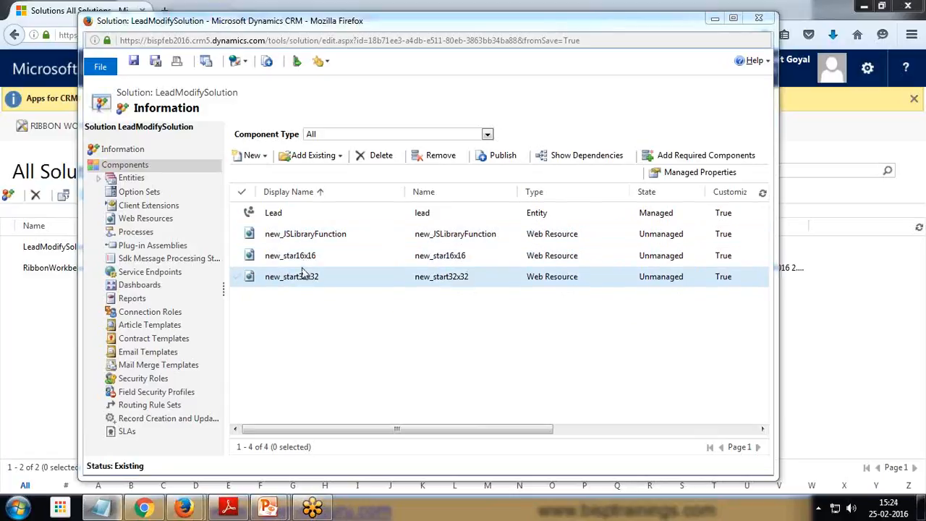
- Save and close the solution window, and load LeadModifySolution in Ribbon Workbench
click(155, 63)
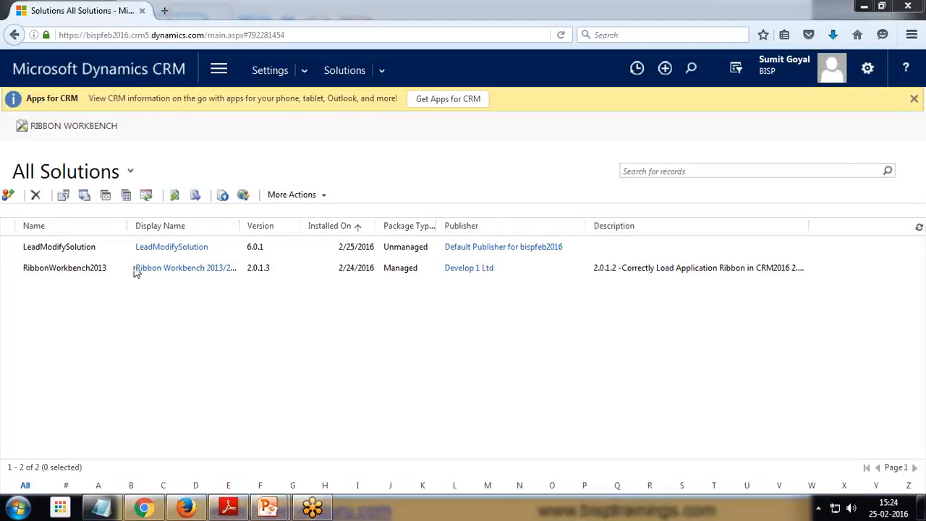
click(70, 128)
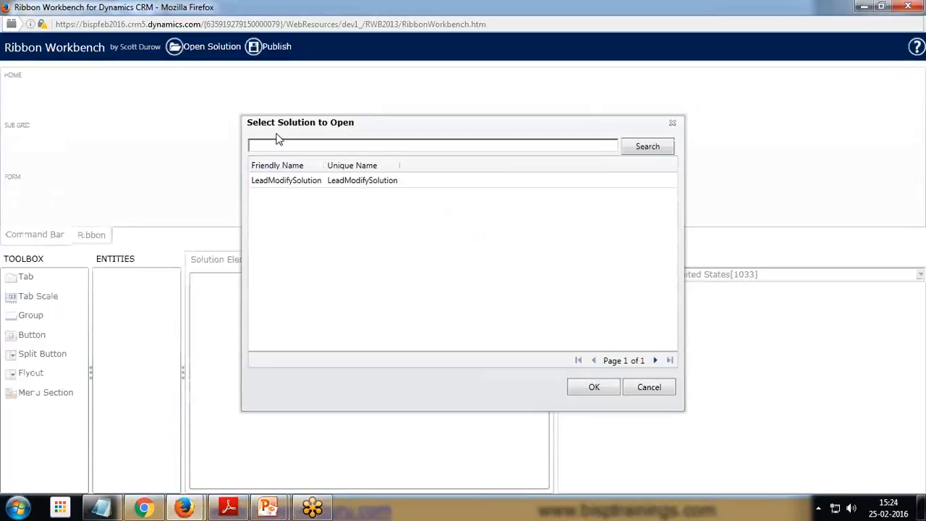
click(288, 181)
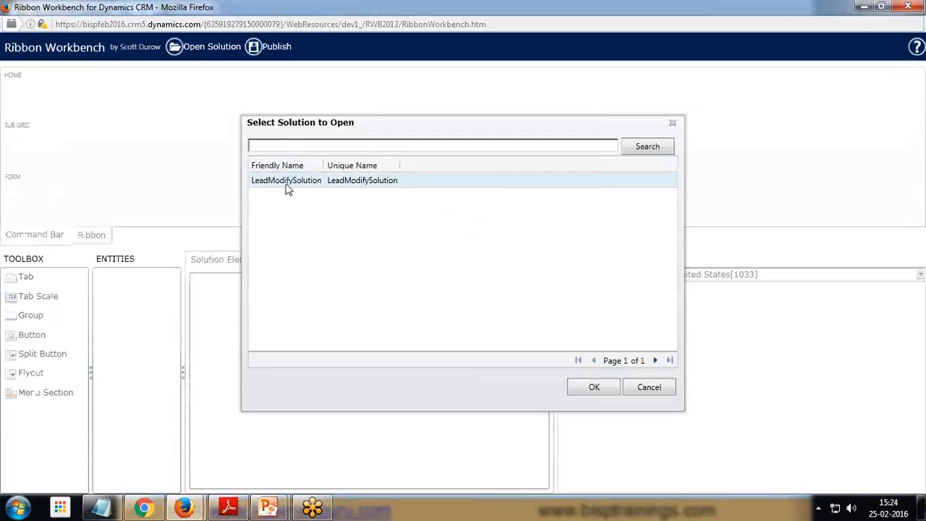
double_click(288, 185)
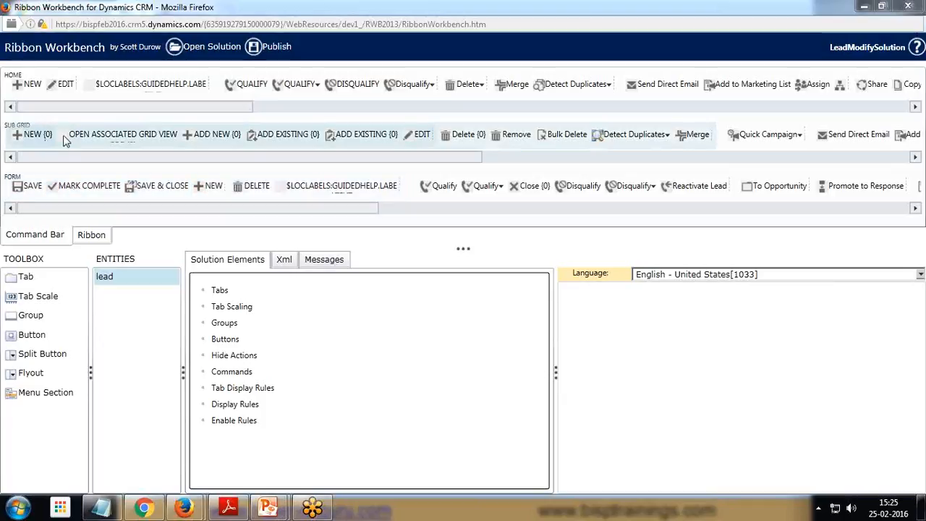
- Switch to the CRM window and open the second lead in My Open Leads to examine its form's command bar
mouse_move(184, 508)
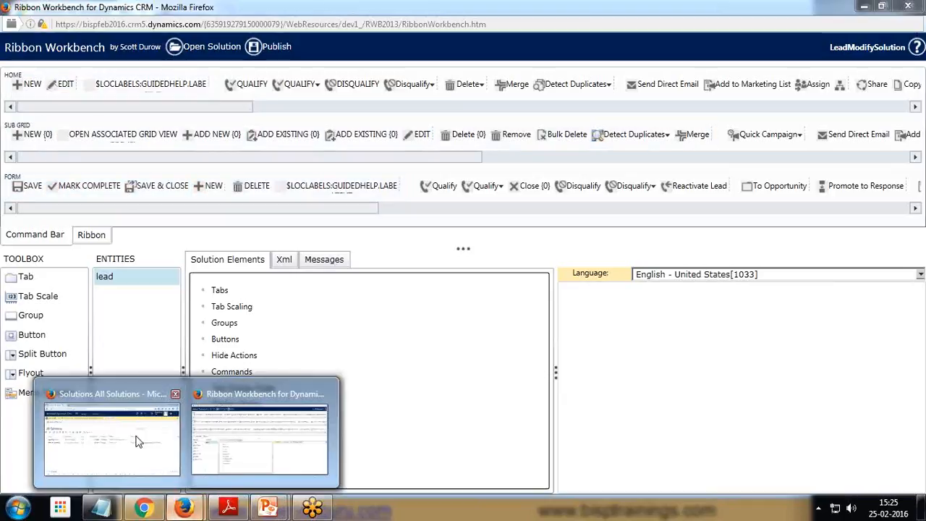
click(137, 439)
click(204, 78)
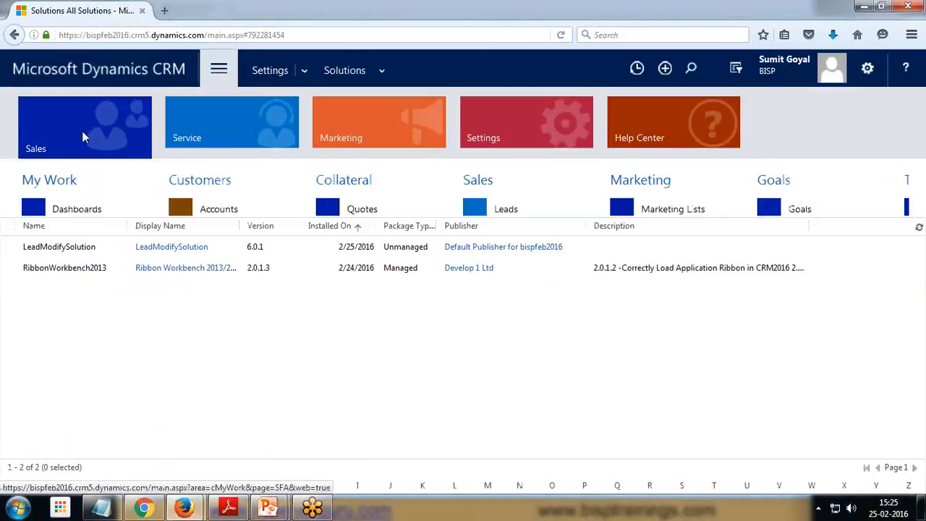
click(504, 211)
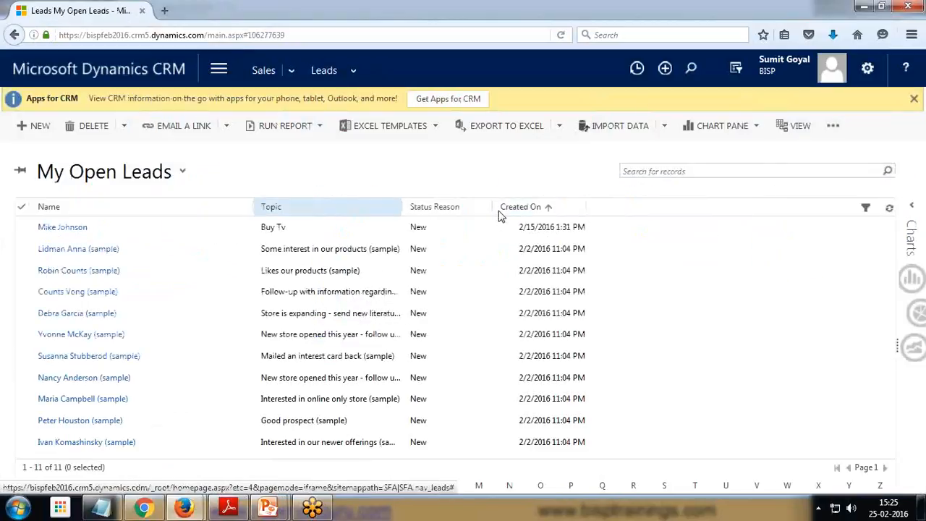
click(69, 253)
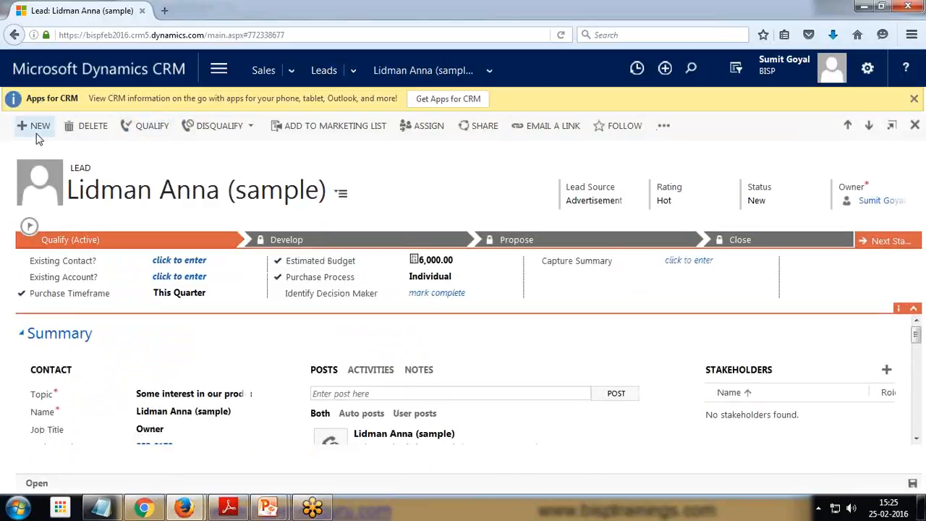
- Return to Ribbon Workbench and add a button to the lead's Form command bar, placed between New and Delete
mouse_move(184, 508)
click(234, 443)
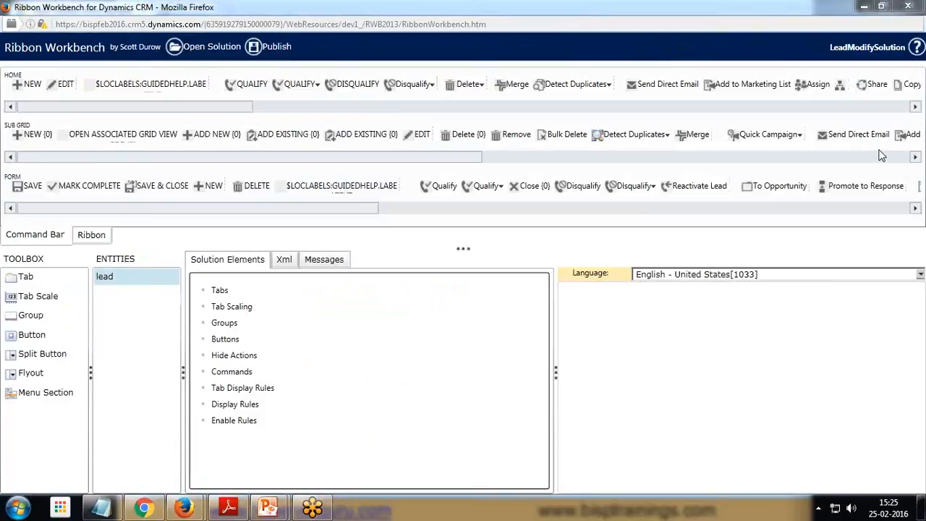
mouse_move(33, 338)
mouse_down()
mouse_move(108, 192)
mouse_move(69, 192)
mouse_move(158, 192)
mouse_move(49, 191)
mouse_up()
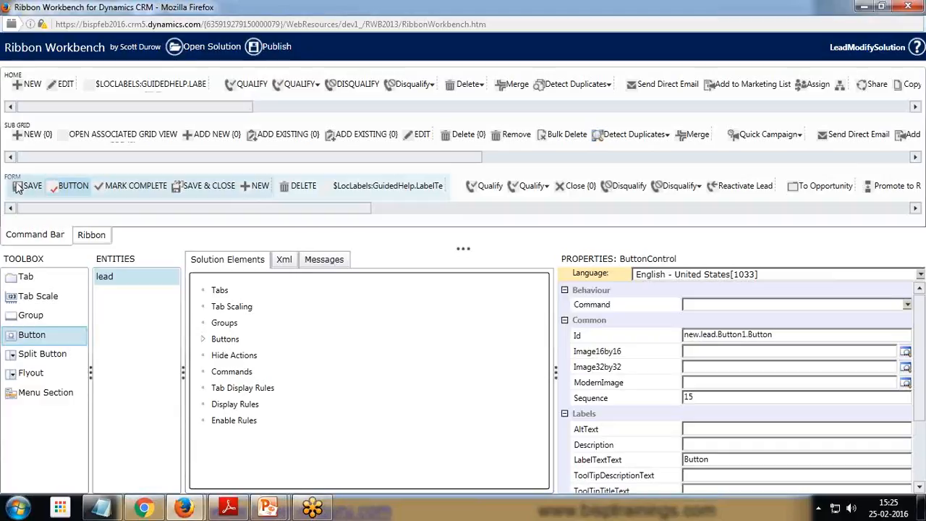
drag(73, 187, 266, 201)
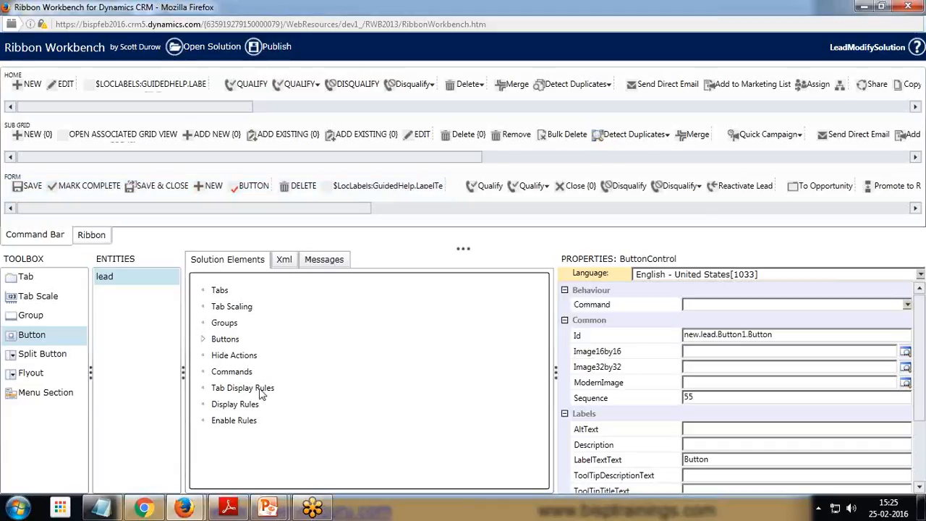
- Add a new command to the lead's solution elements and show its properties
right_click(233, 371)
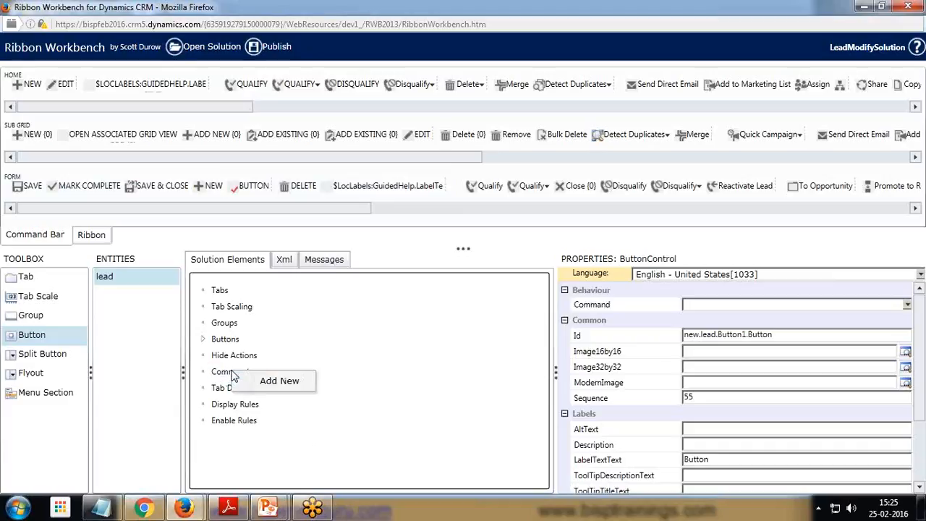
click(264, 388)
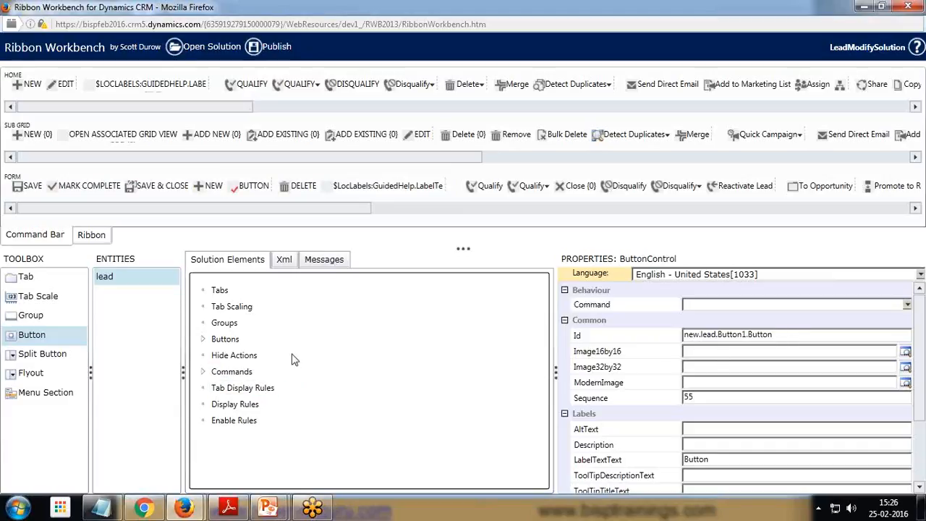
click(204, 372)
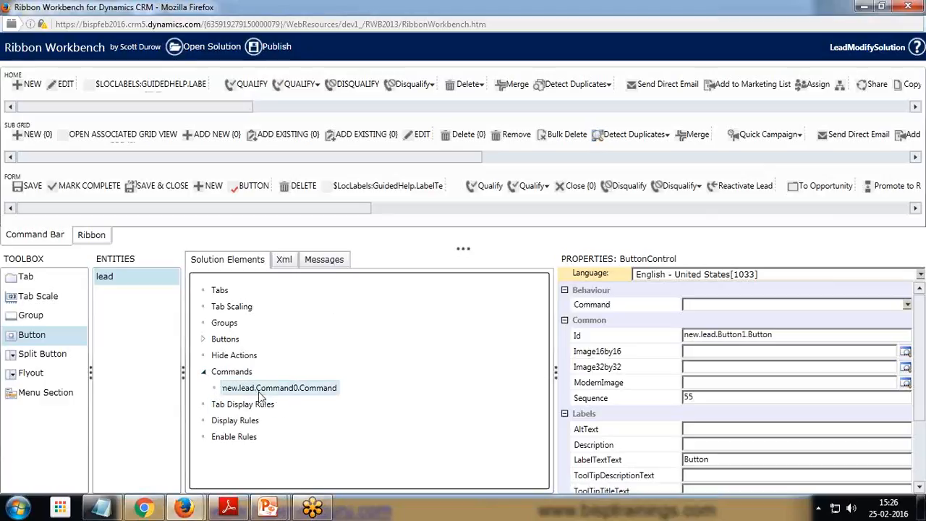
click(319, 397)
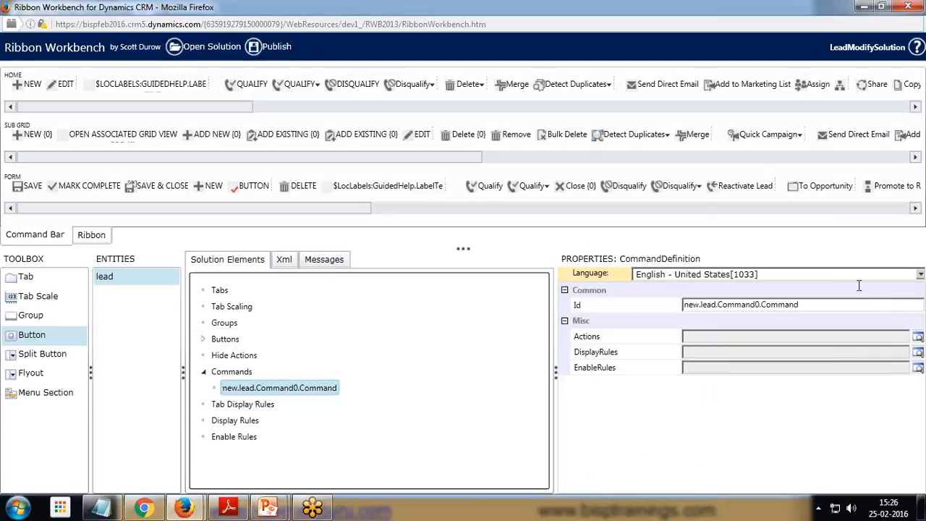
- Set the new command's Id to lead.jsfuncton.button.command
click(806, 305)
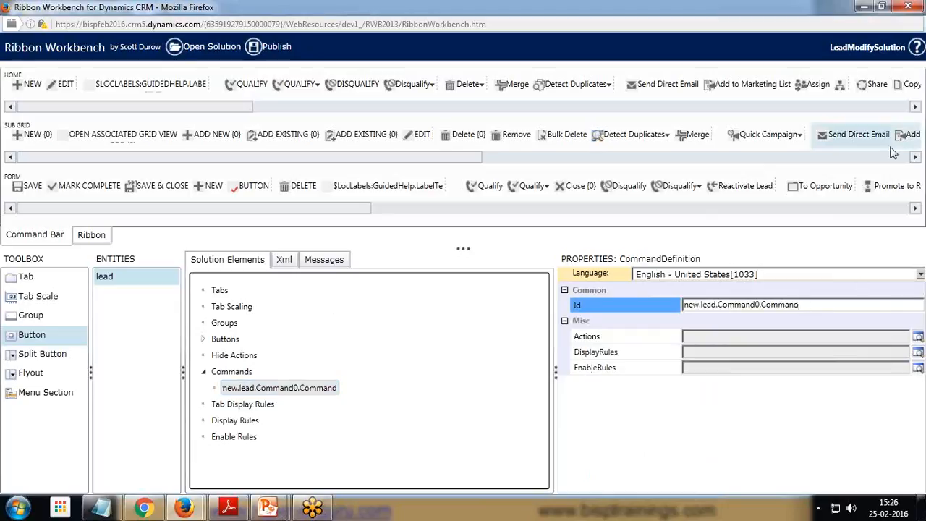
click(807, 305)
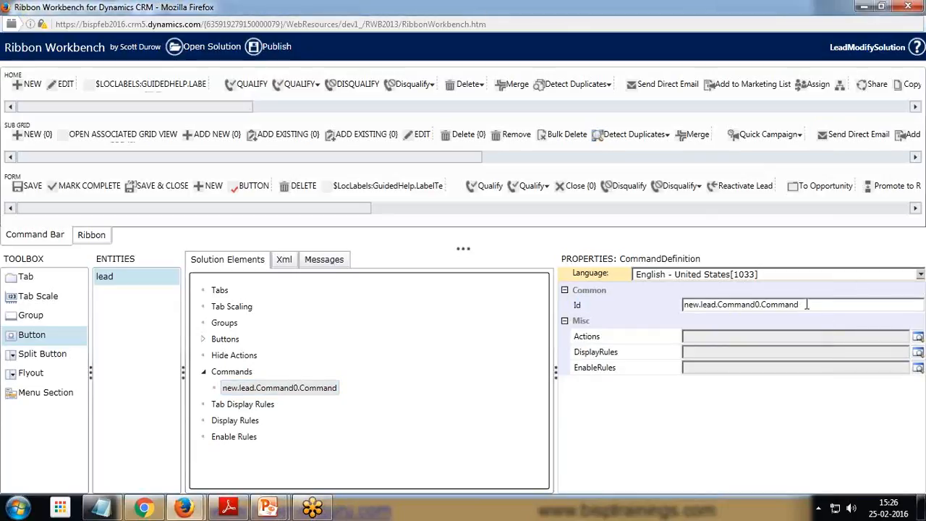
click(698, 307)
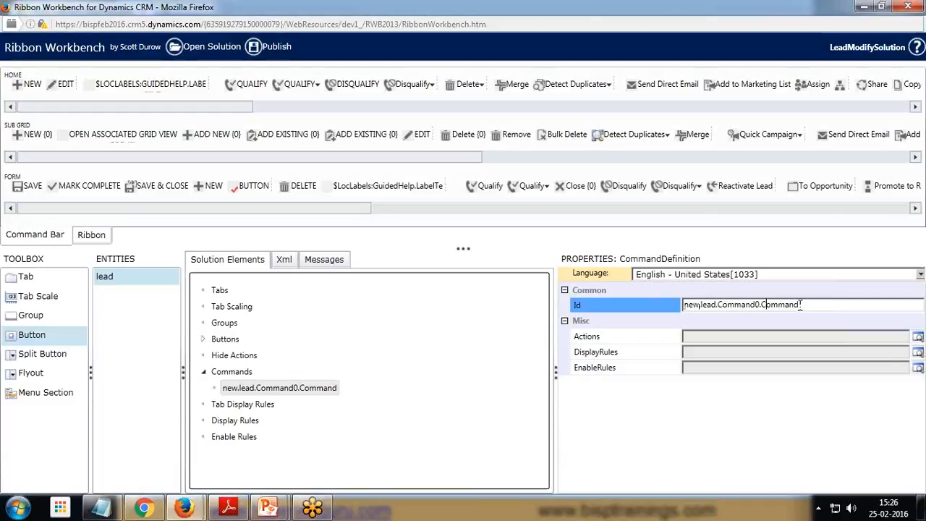
drag(800, 305, 686, 319)
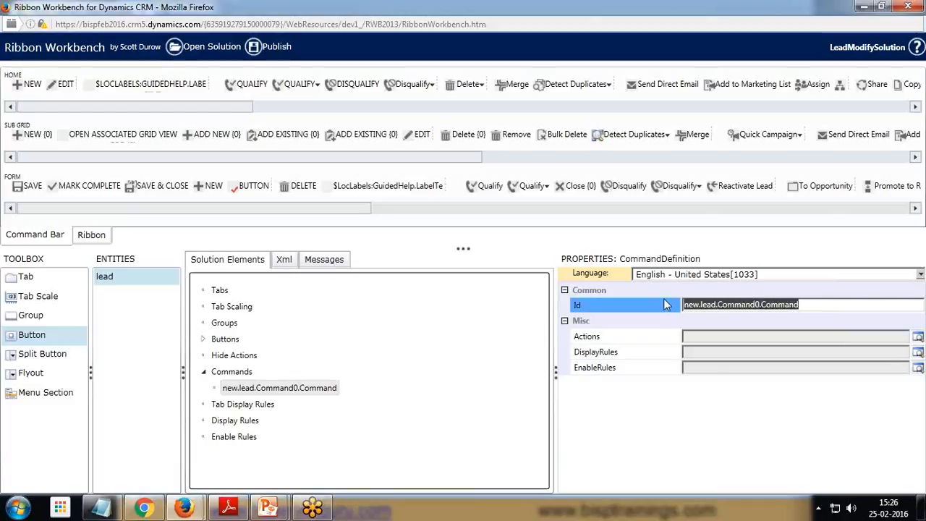
key(BackSpace)
text(lead.)
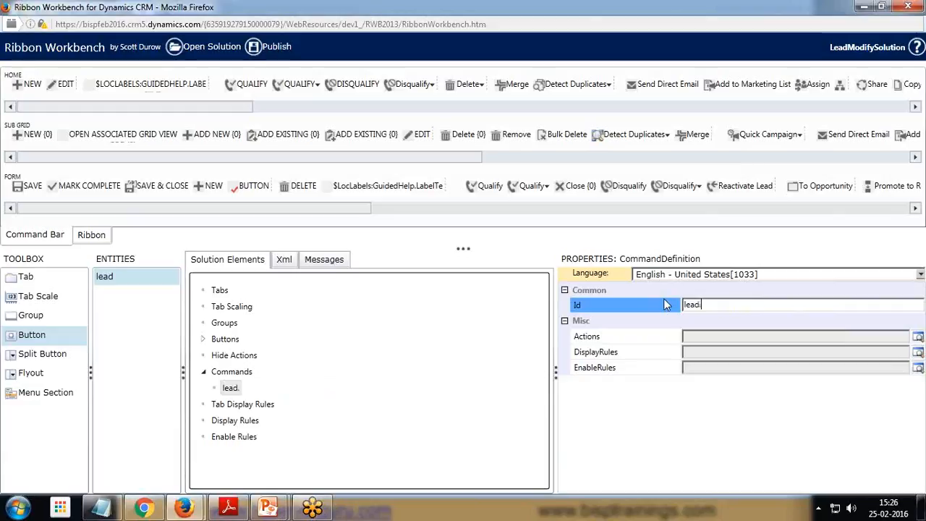
text(jsfunct)
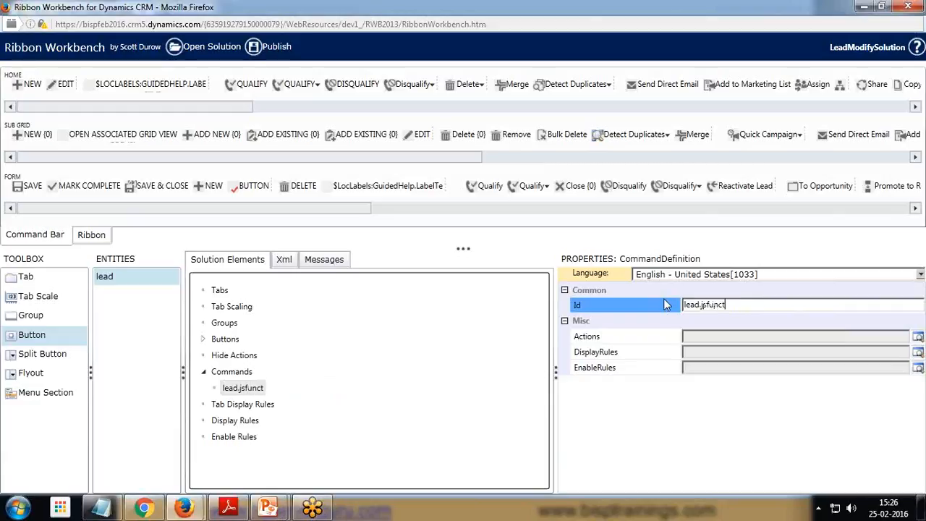
text(on.button.command)
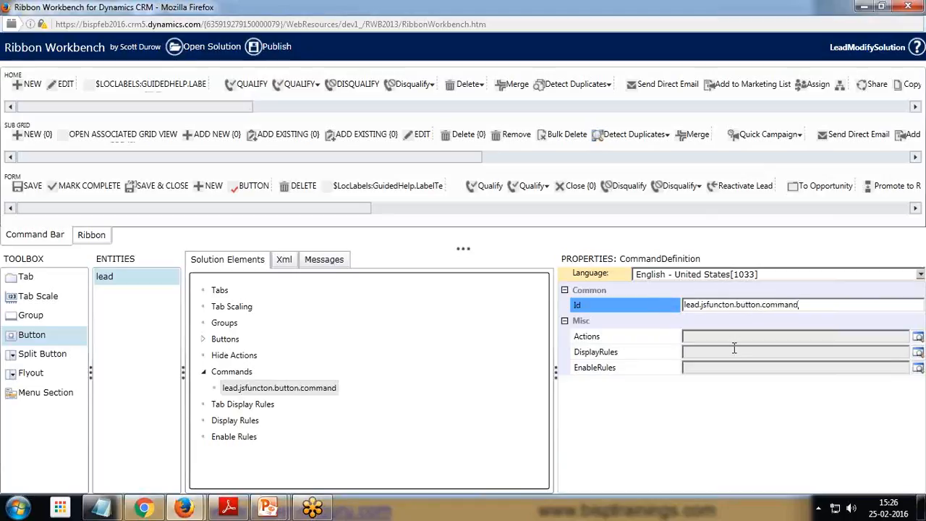
- Add a Javascript Function Action to the command's actions
click(736, 337)
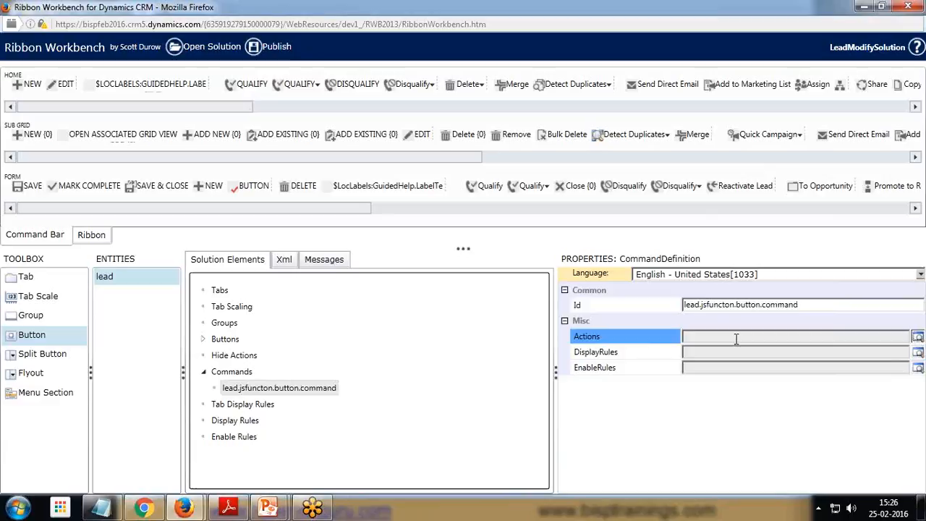
click(918, 337)
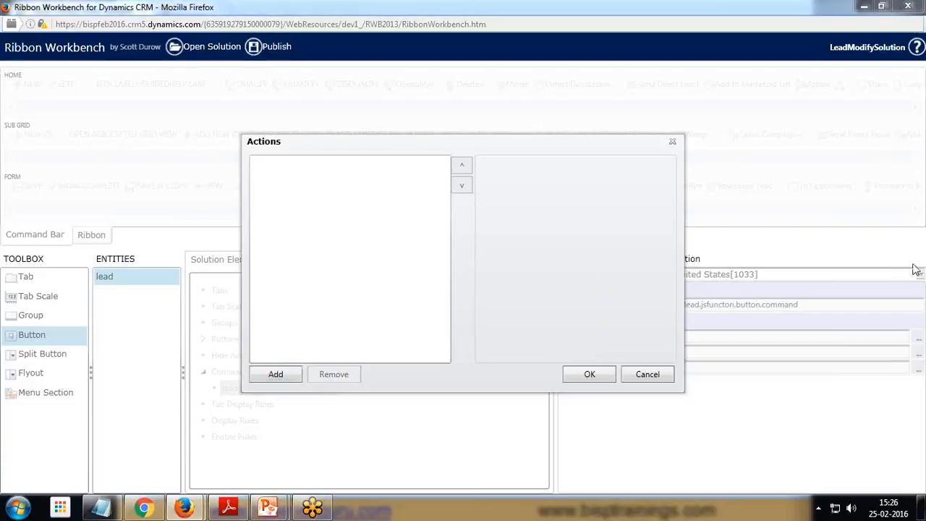
click(276, 374)
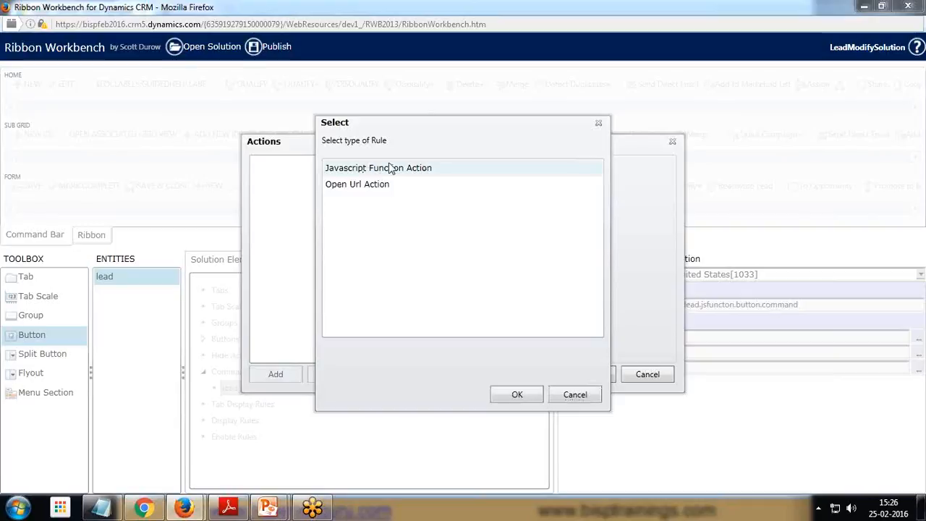
click(369, 186)
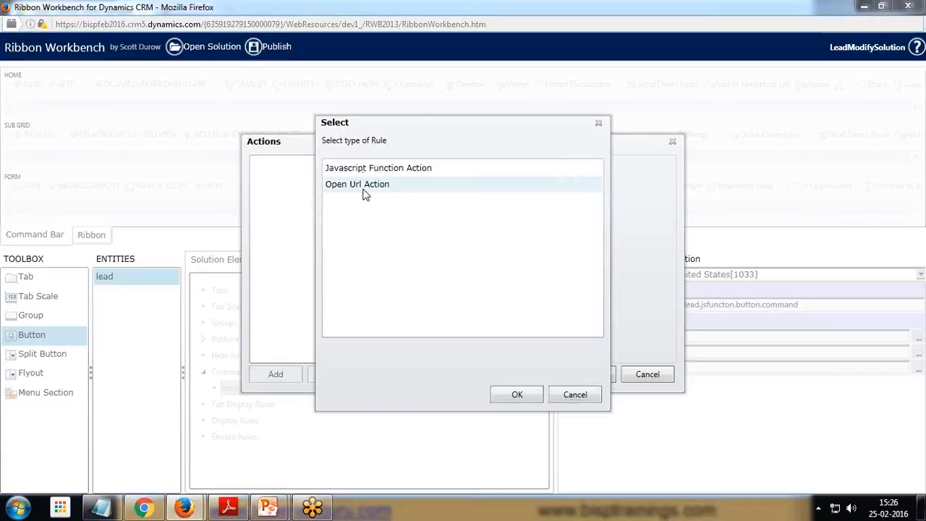
click(370, 167)
click(517, 397)
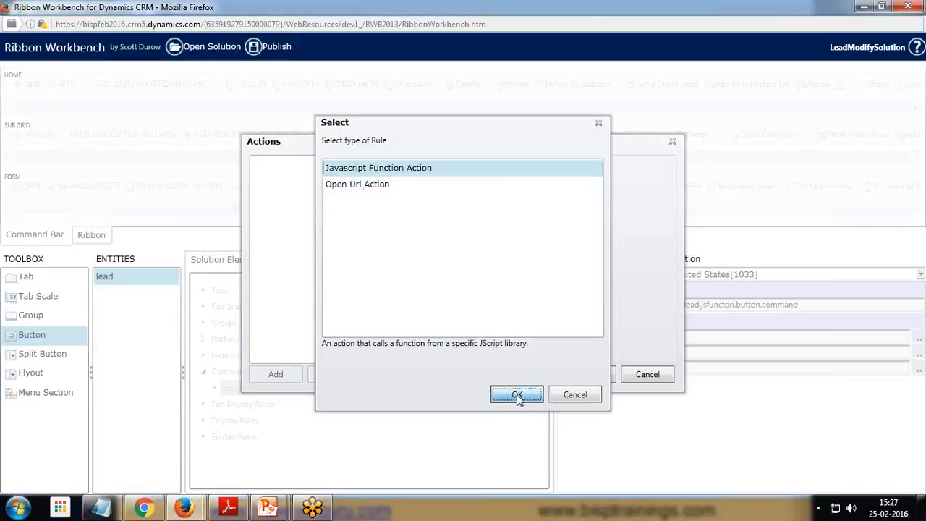
- Look up the function's name in the Notepad script and set the action's FunctionName to testFunction
click(636, 178)
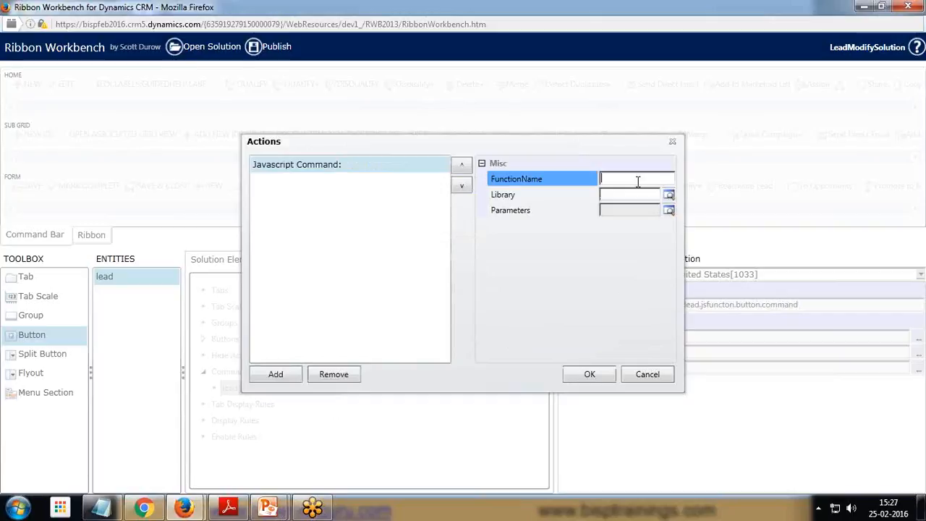
click(90, 512)
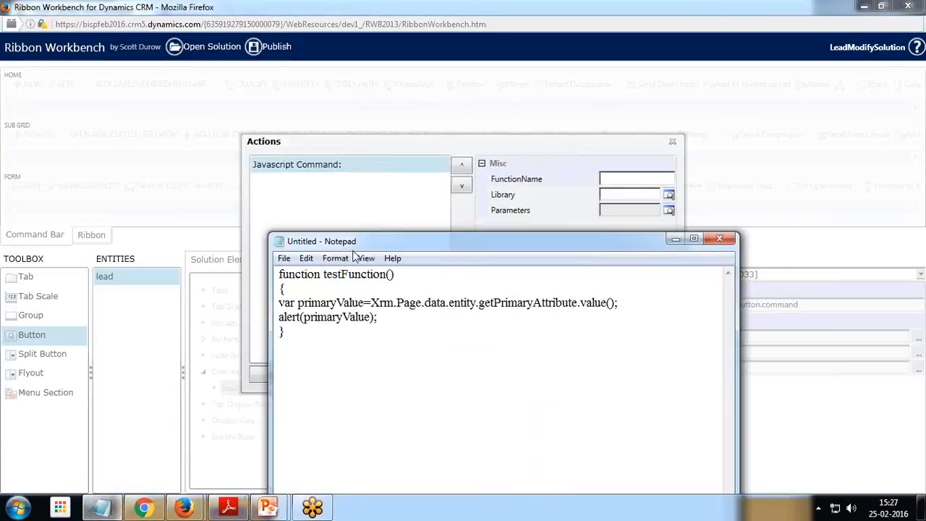
drag(324, 274, 382, 274)
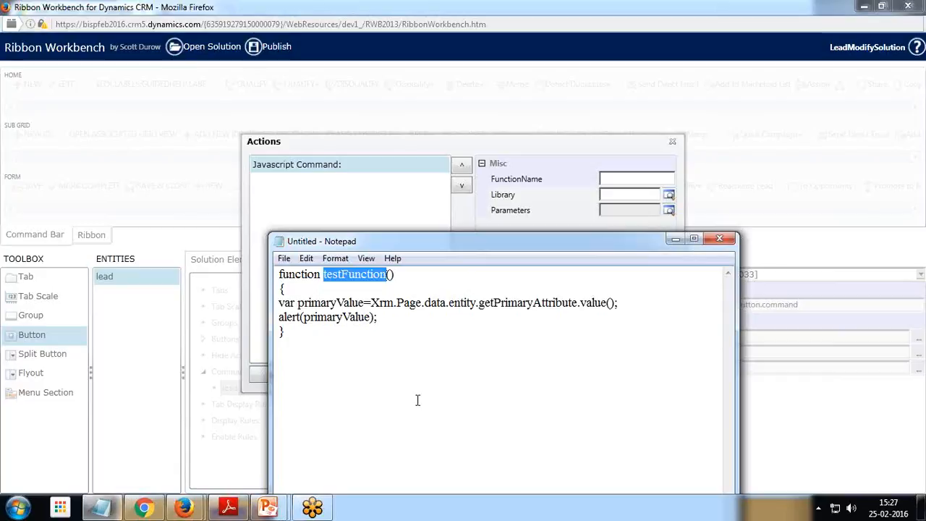
click(676, 239)
click(639, 179)
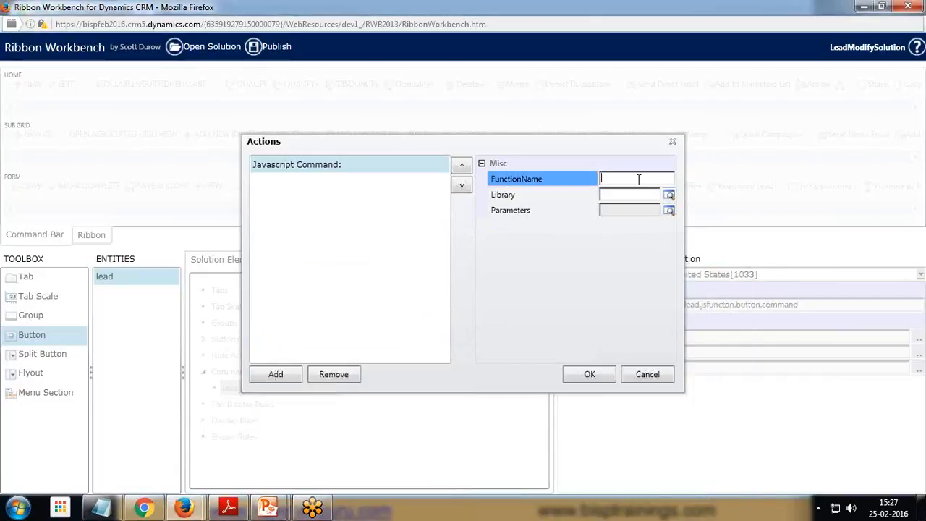
text(testFunction)
- Choose the JSLibraryFunction web resource as the action's library and accept the command's actions
click(668, 195)
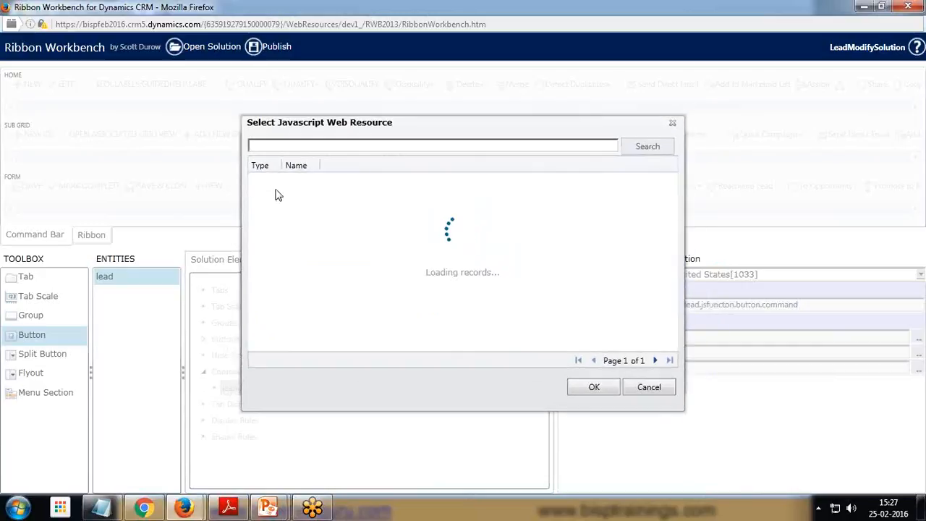
click(290, 186)
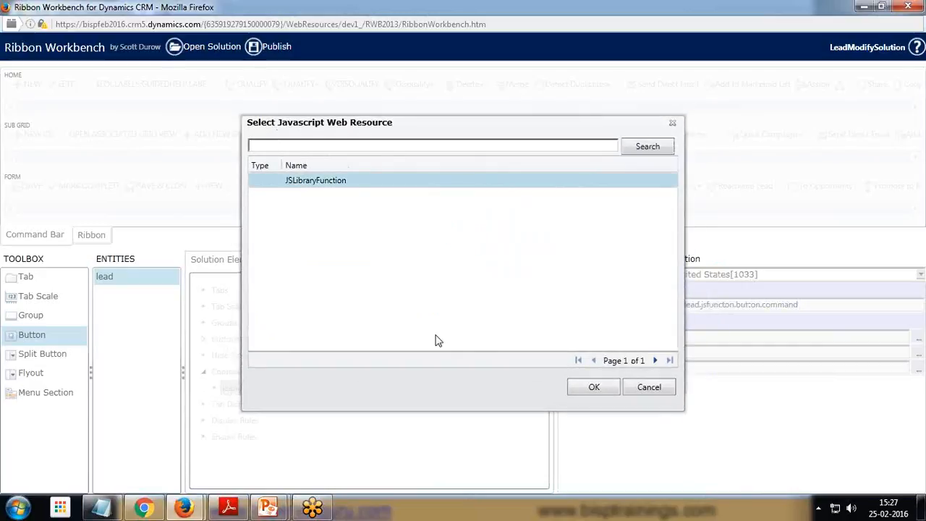
click(592, 386)
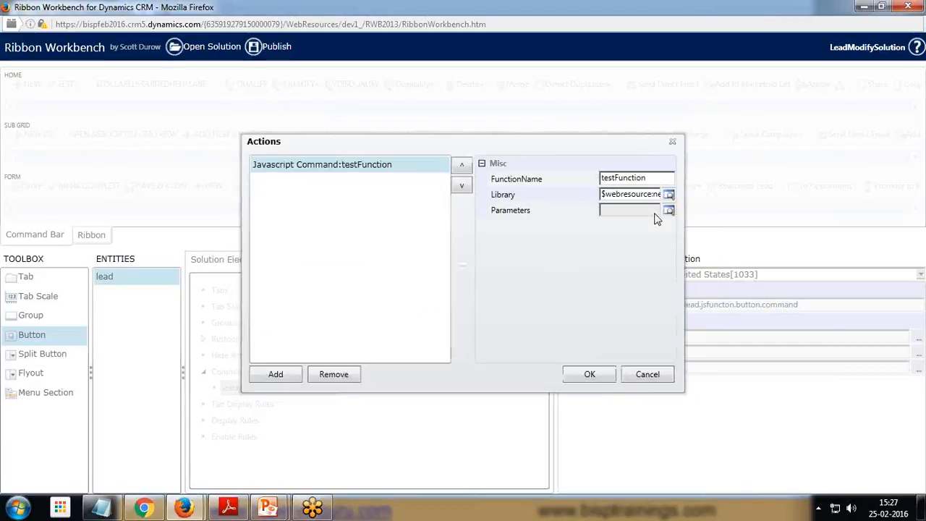
click(590, 375)
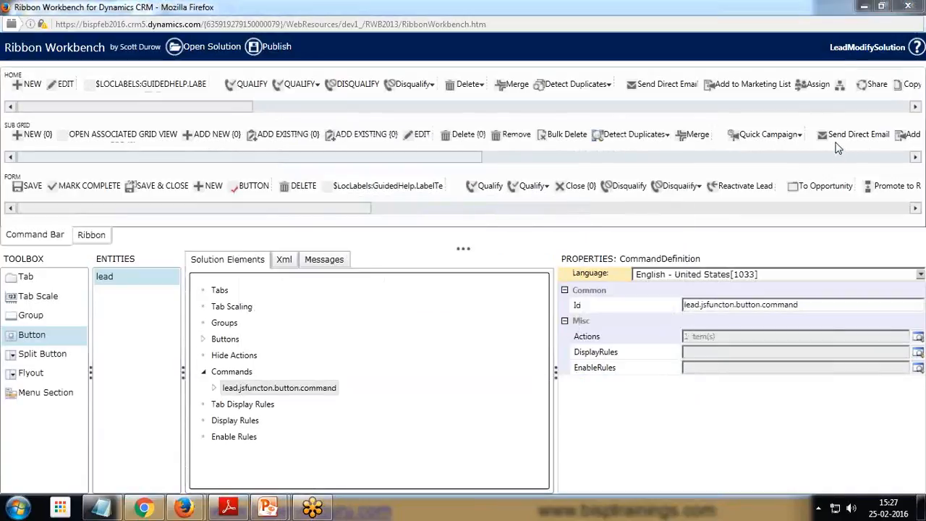
- Set the 16 by 16 image of the custom button on the Lead form's command bar to the new_star16x16 web resource
click(251, 186)
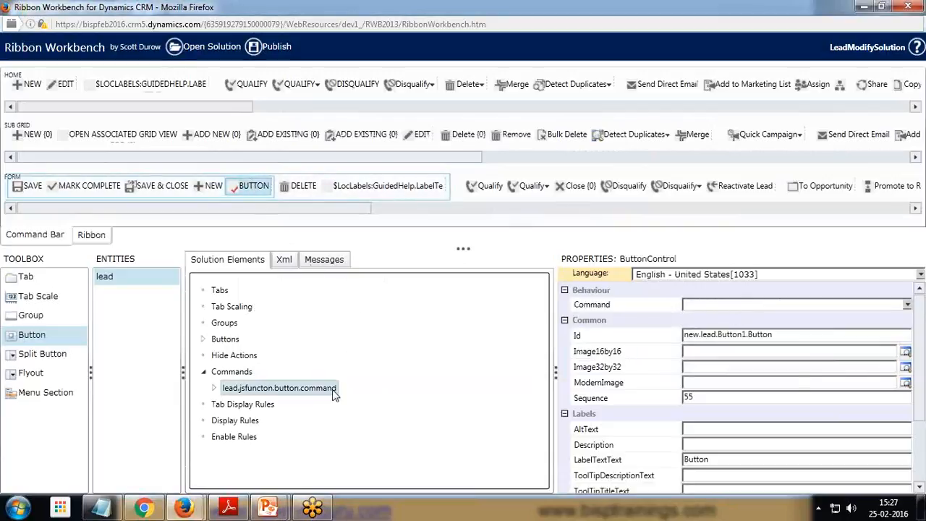
click(204, 339)
click(247, 357)
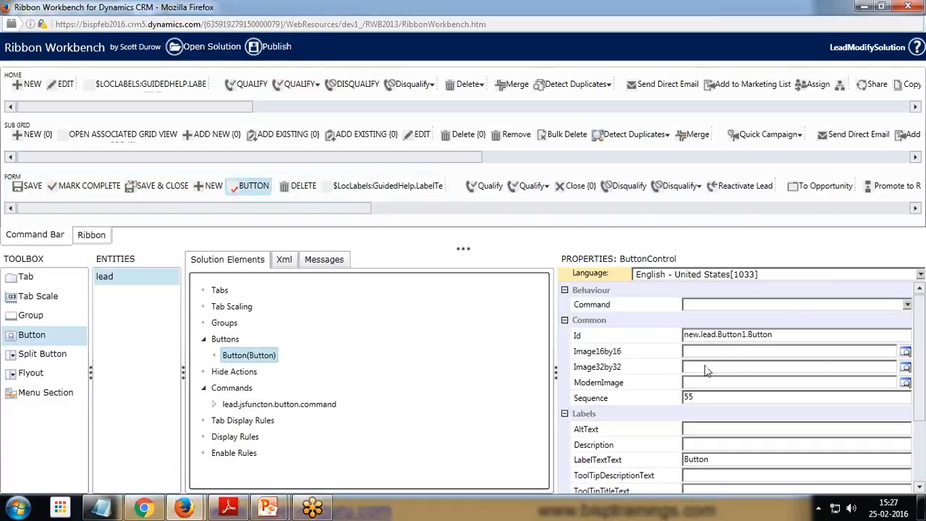
click(905, 352)
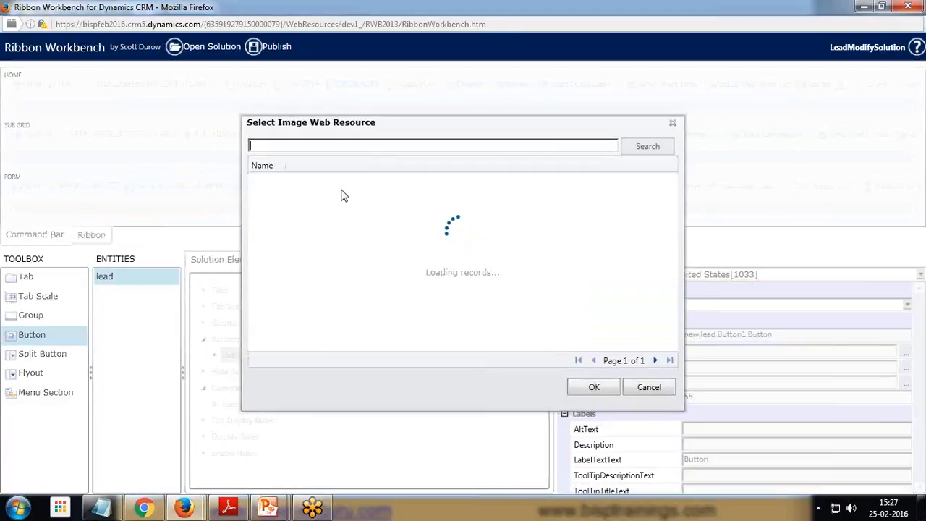
click(282, 182)
click(595, 390)
- Set the button's 32 by 32 image to the new_start32x32 web resource
click(702, 367)
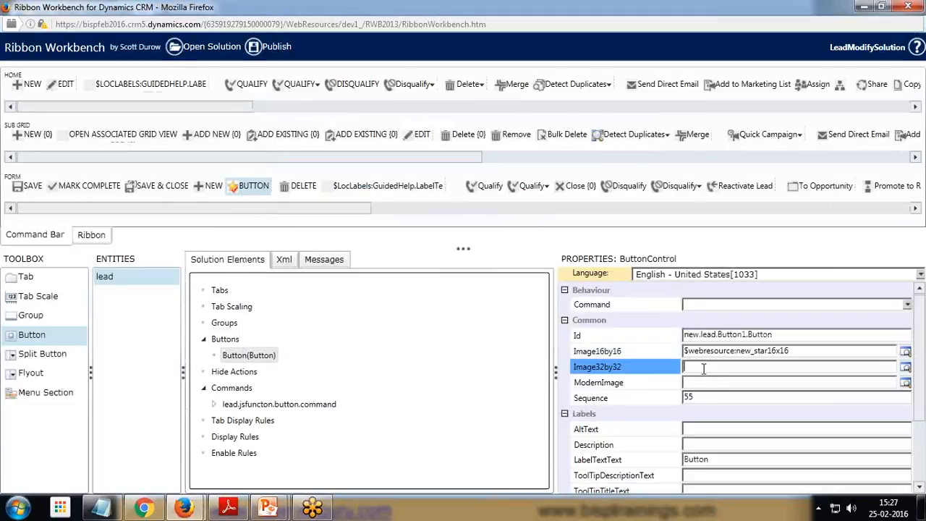
click(906, 367)
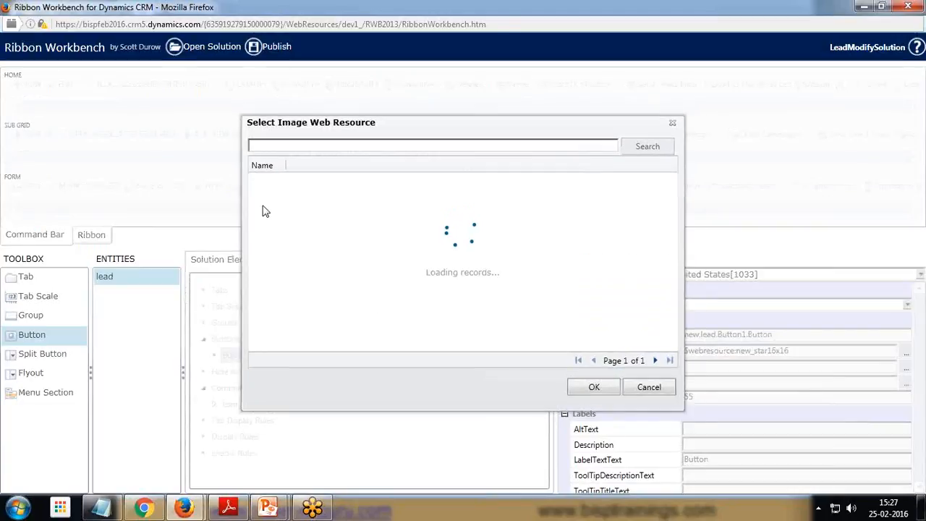
click(267, 200)
click(587, 388)
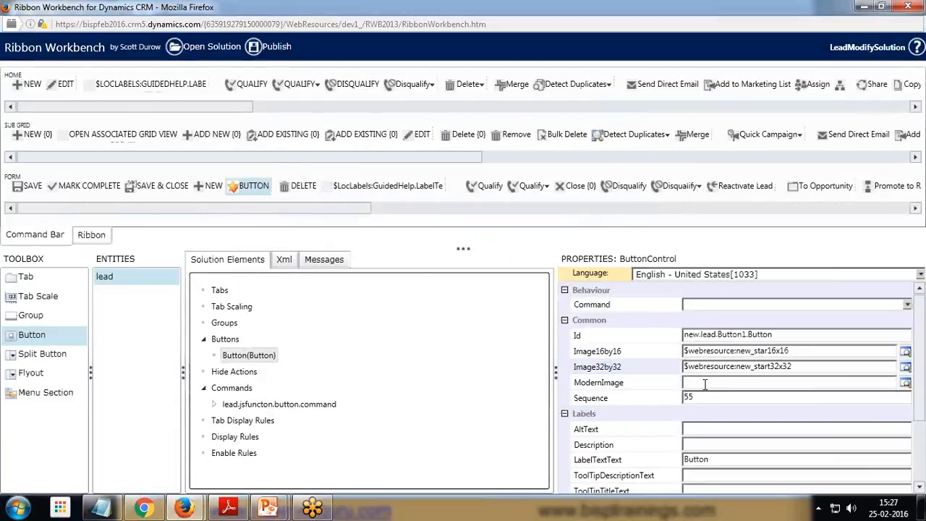
- Set the button's alt text to BISP and its description to Button to call a function
click(701, 430)
scroll(701, 433, down, 3)
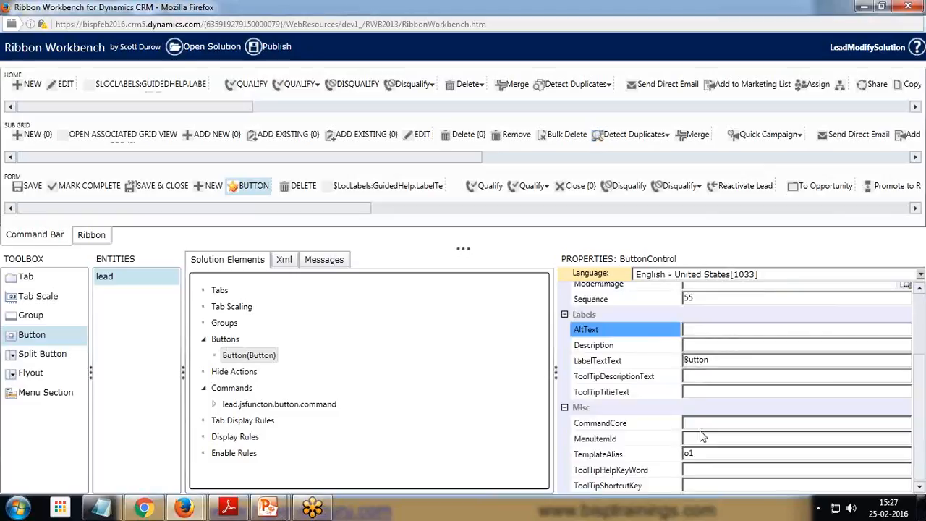
scroll(702, 432, up, 2)
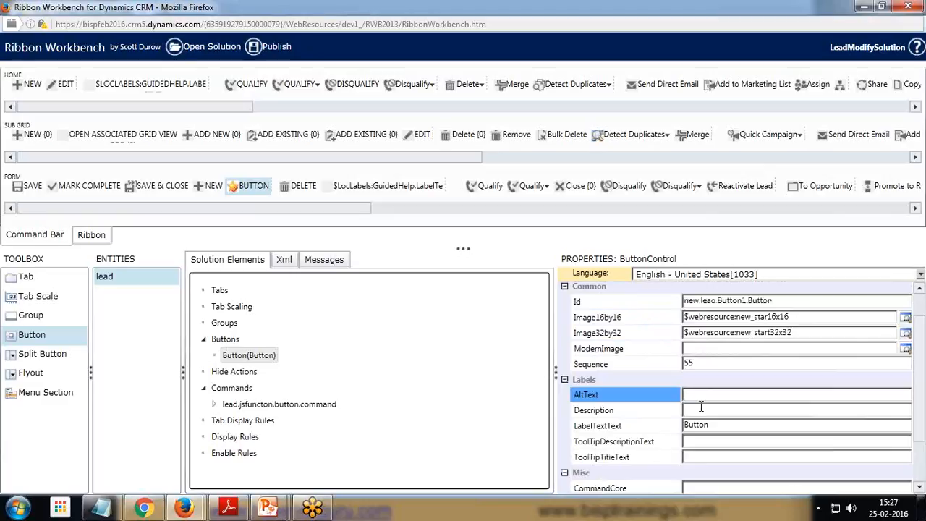
key(BackSpace)
key(BackSpace)
text(BISP)
click(701, 407)
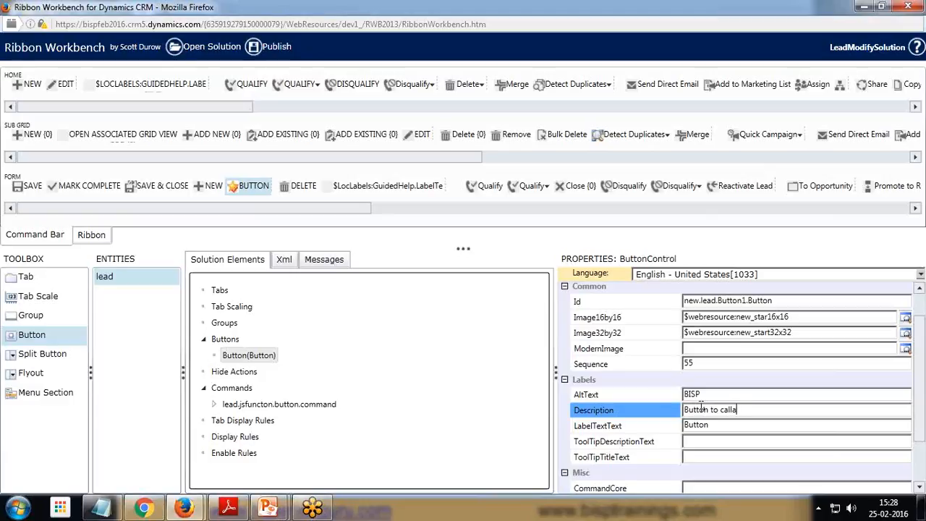
text(Button to call a function)
- Replace the button's label text with Call JS Function
double_click(718, 424)
key(BackSpace)
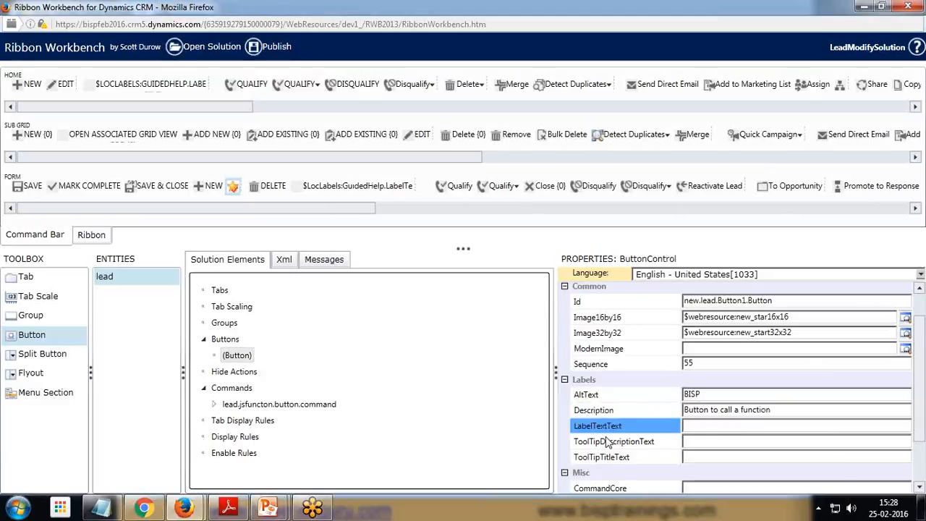
text(Ca)
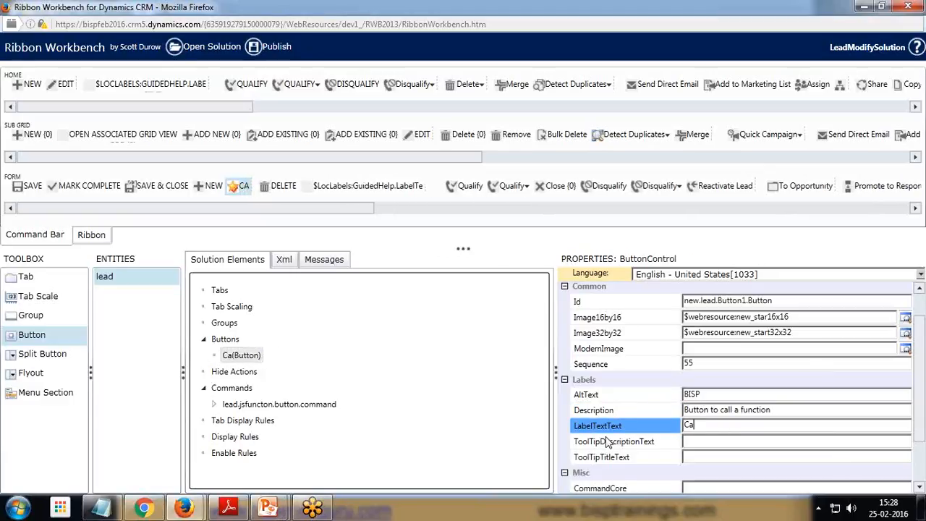
text(ll JS Function)
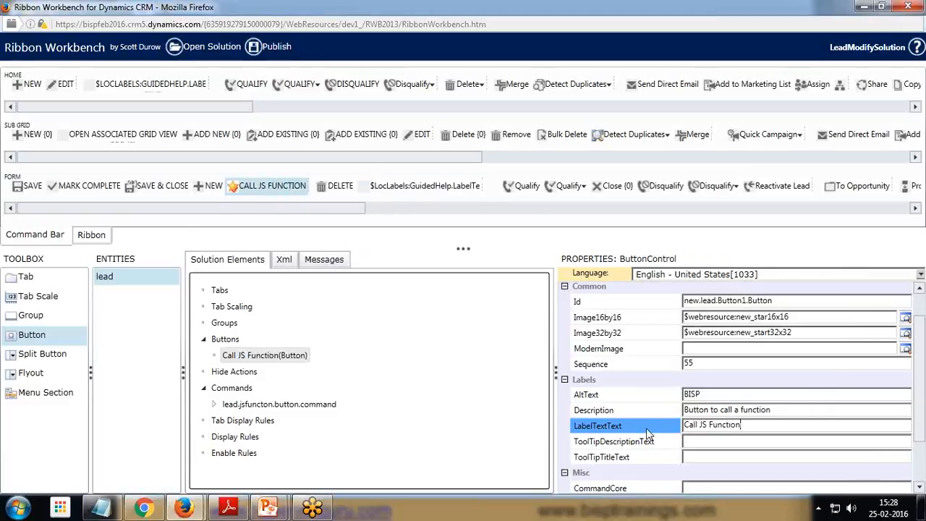
- Set the button's tooltip description to Call Javascript Function and its tooltip title to Call JS Function
click(719, 441)
text(Call Javascript Function)
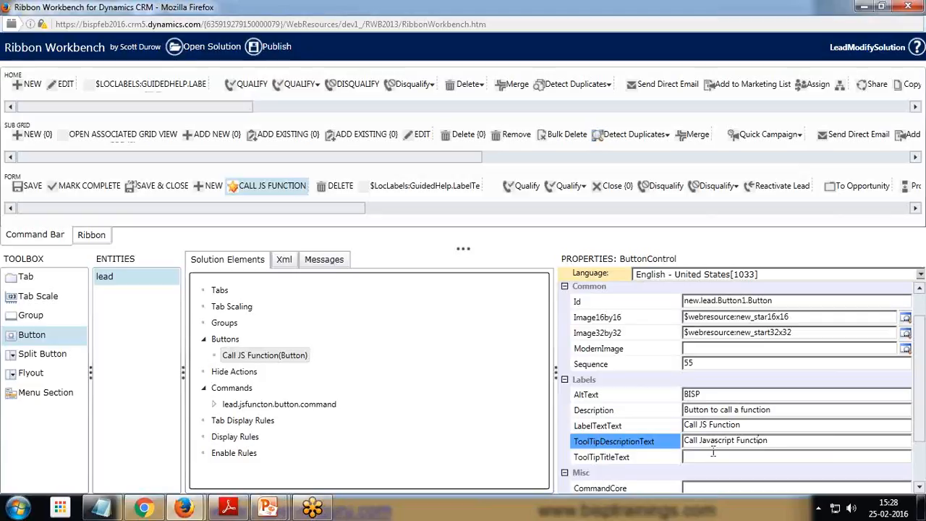
click(719, 456)
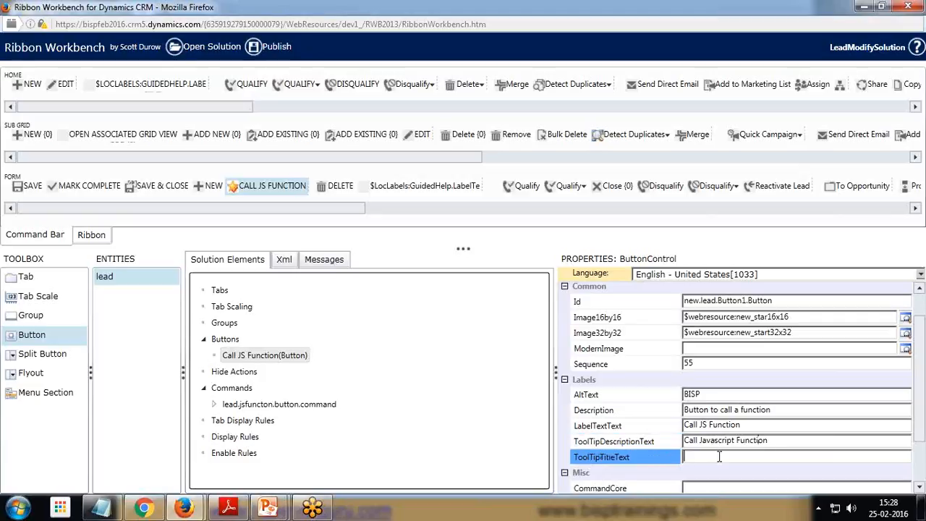
text(Call JS Function)
- Change the button's label text to Click Me
scroll(719, 457, down, 2)
click(792, 360)
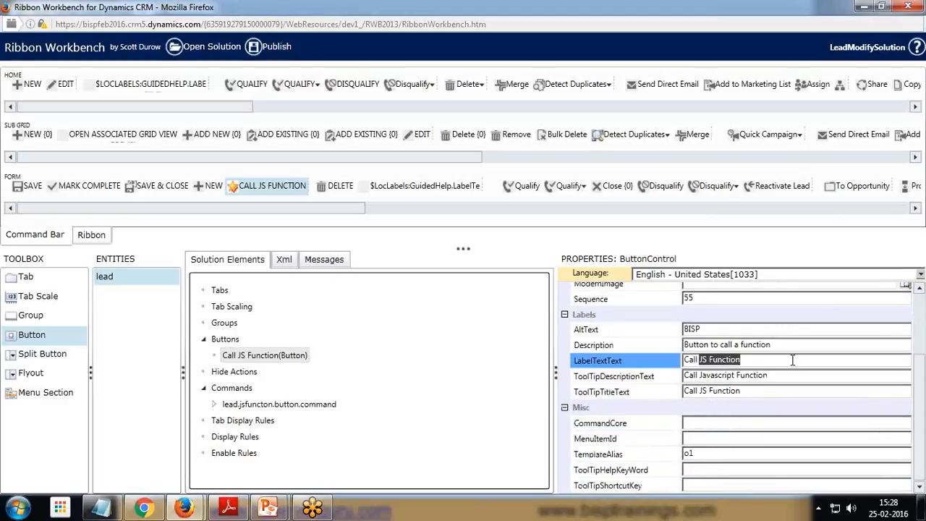
key(BackSpace)
key(BackSpace)
key(BackSpace)
key(BackSpace)
key(BackSpace)
key(BackSpace)
key(BackSpace)
key(BackSpace)
key(BackSpace)
key(BackSpace)
key(BackSpace)
key(BackSpace)
key(BackSpace)
key(BackSpace)
key(BackSpace)
key(BackSpace)
text(Click Me)
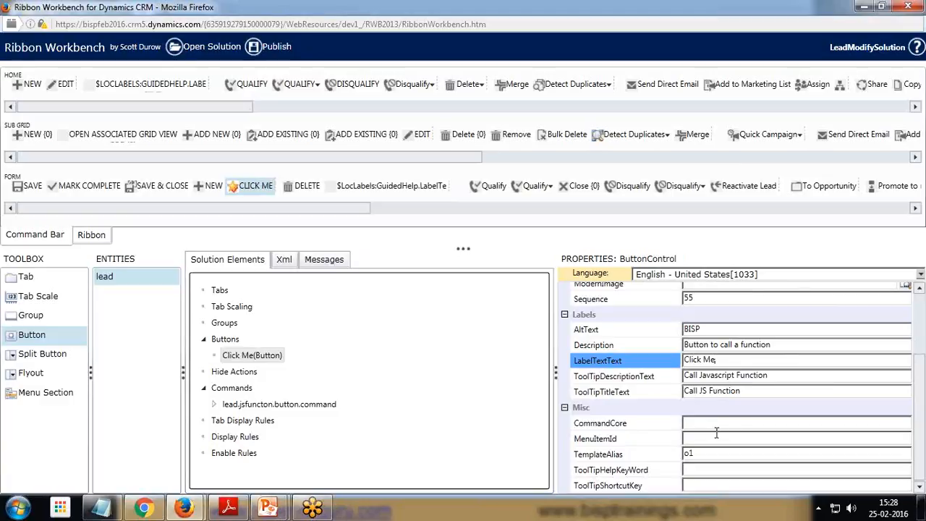
- Review the button's properties and publish the LeadModifySolution solution
scroll(716, 433, up, 1)
scroll(716, 434, down, 1)
scroll(716, 433, up, 1)
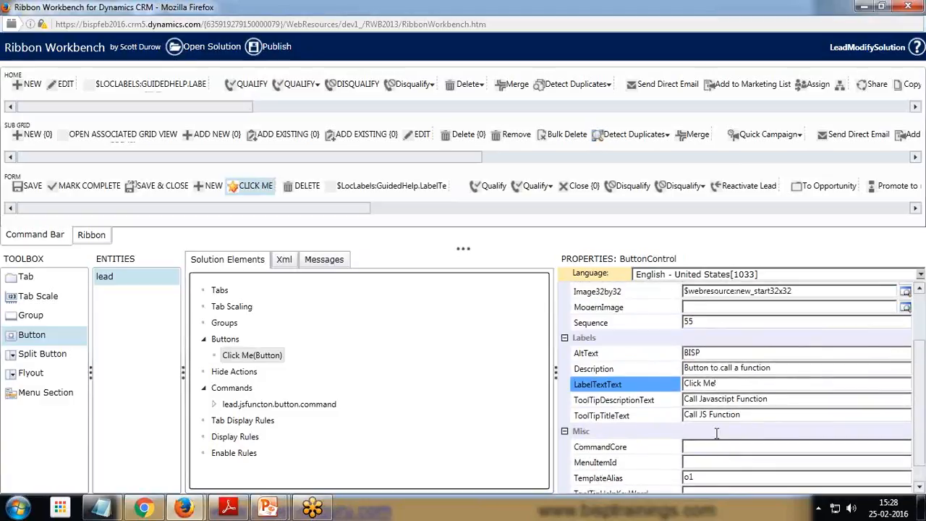
scroll(748, 368, up, 3)
scroll(748, 368, down, 1)
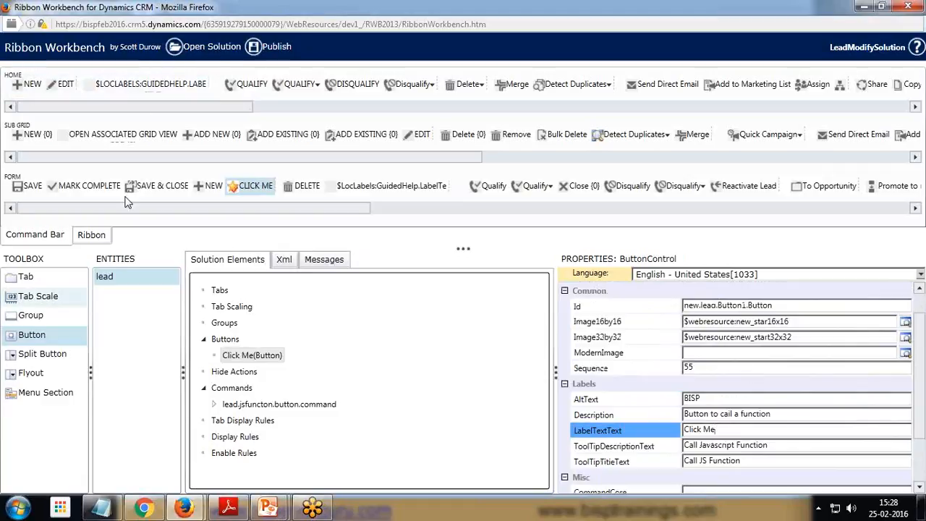
click(266, 48)
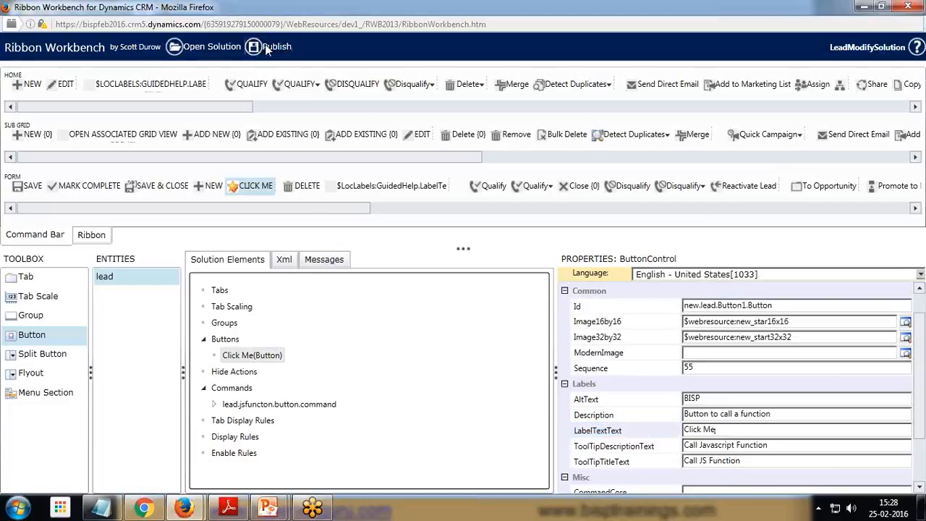
click(521, 315)
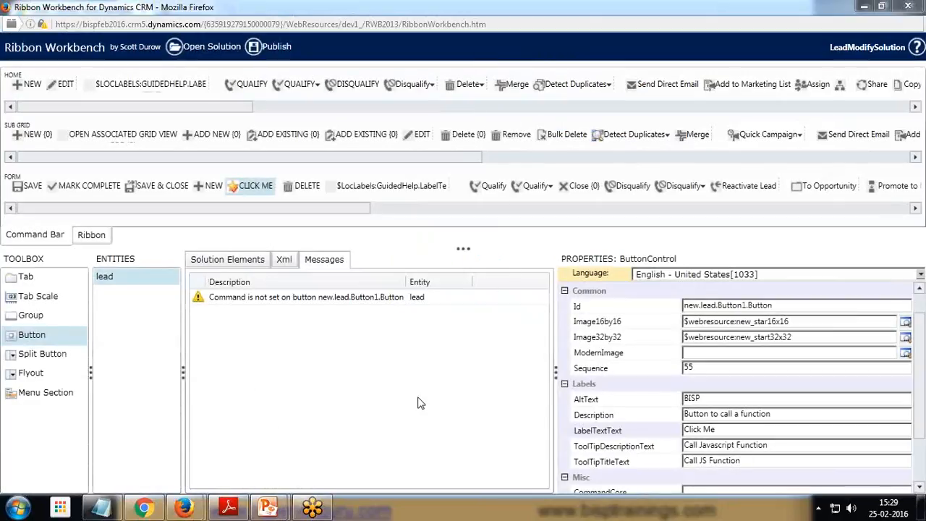
- Assign the lead.jsfuncton.button.command command to the Click Me button and publish the solution again
click(249, 261)
click(326, 262)
click(230, 262)
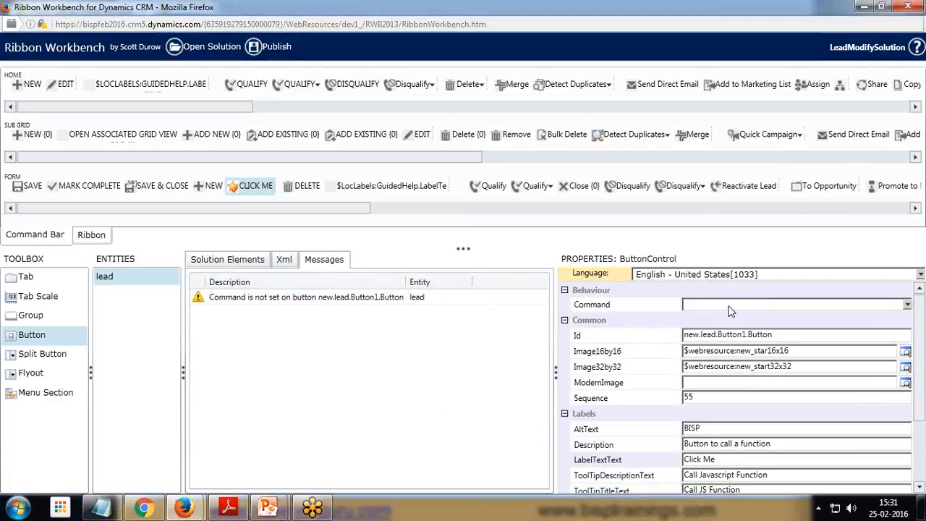
click(909, 307)
click(909, 308)
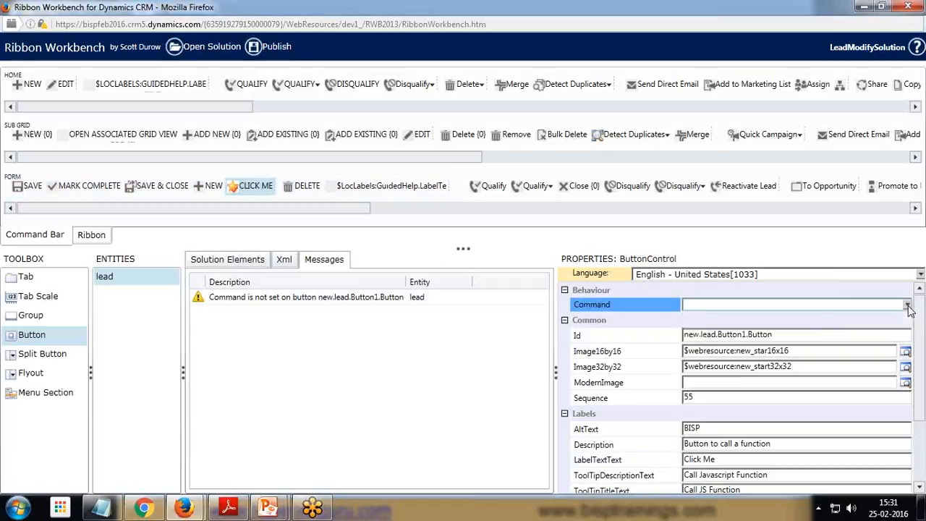
click(909, 307)
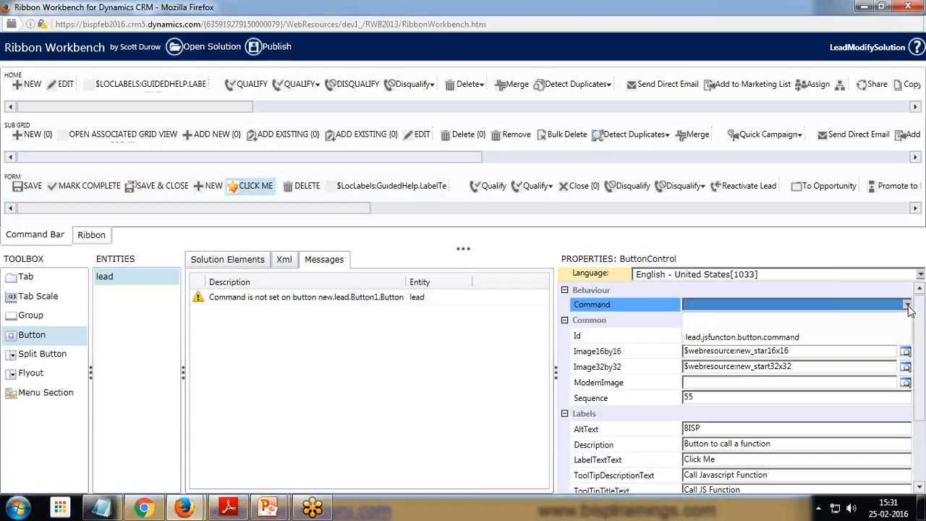
click(735, 339)
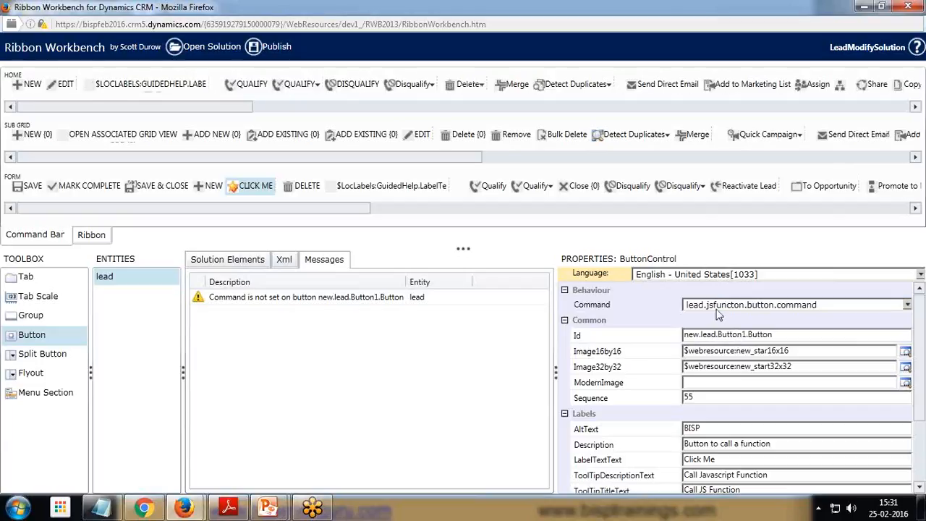
click(262, 48)
click(522, 314)
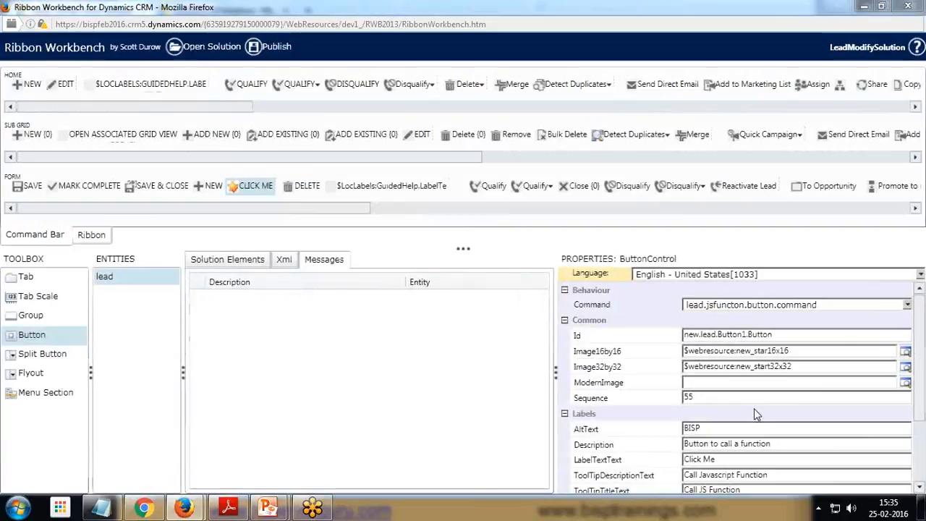
- Switch to the Dynamics CRM window and reopen the selected sample lead from the My Open Leads list
mouse_move(186, 510)
click(124, 443)
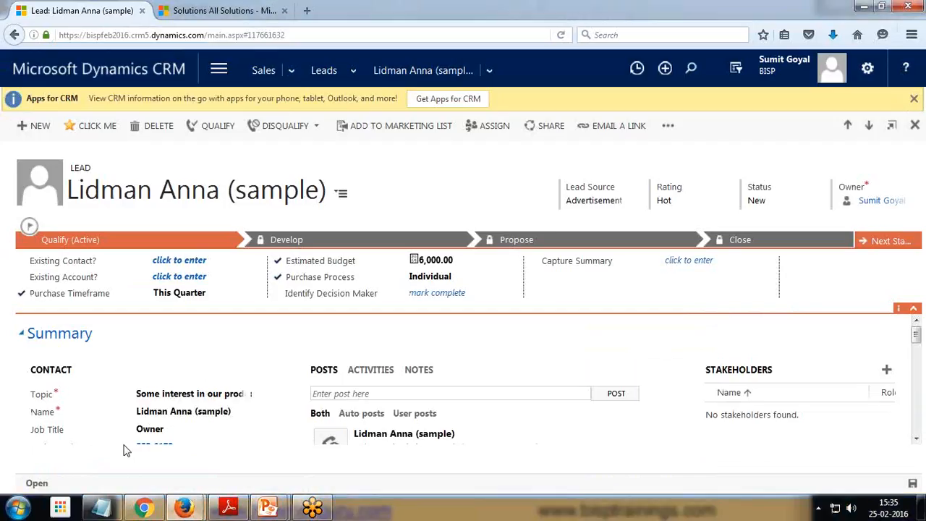
click(328, 68)
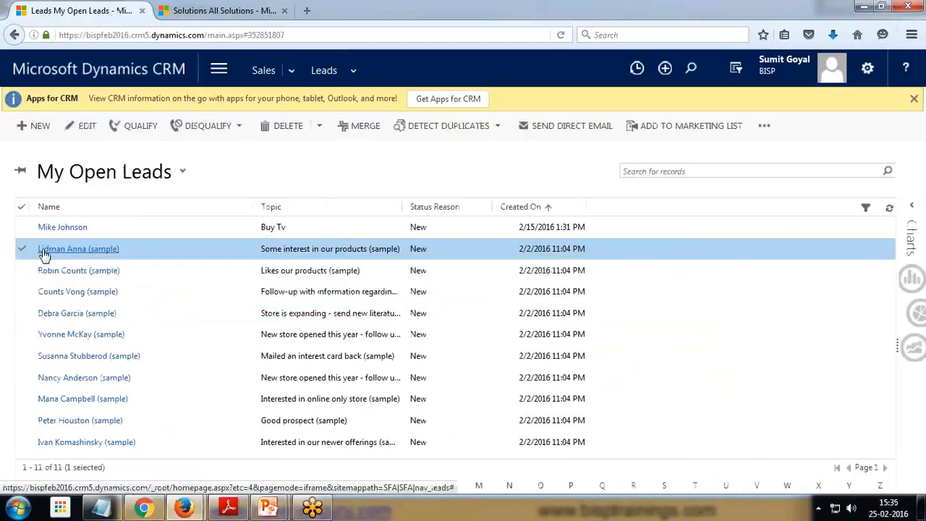
click(71, 249)
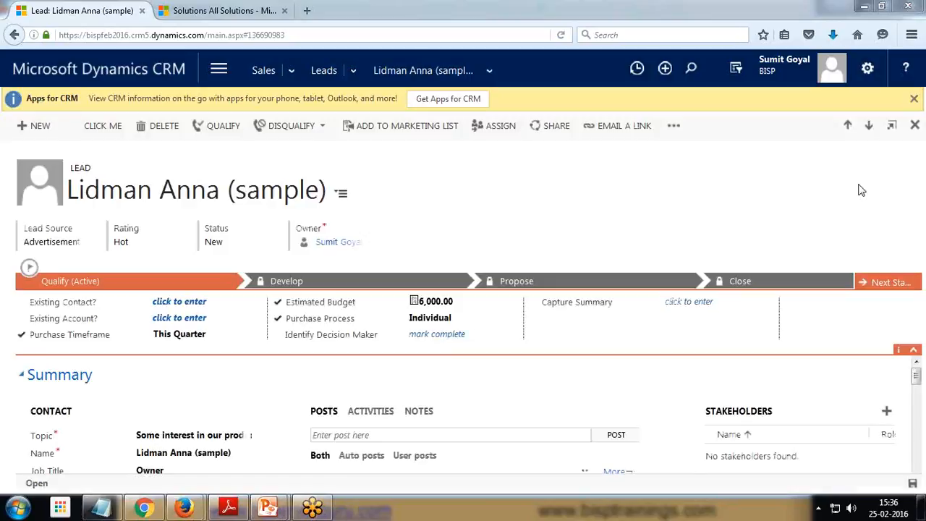
- Test the Click Me command on the lead form, dismiss its alert and return to the leads list
click(96, 124)
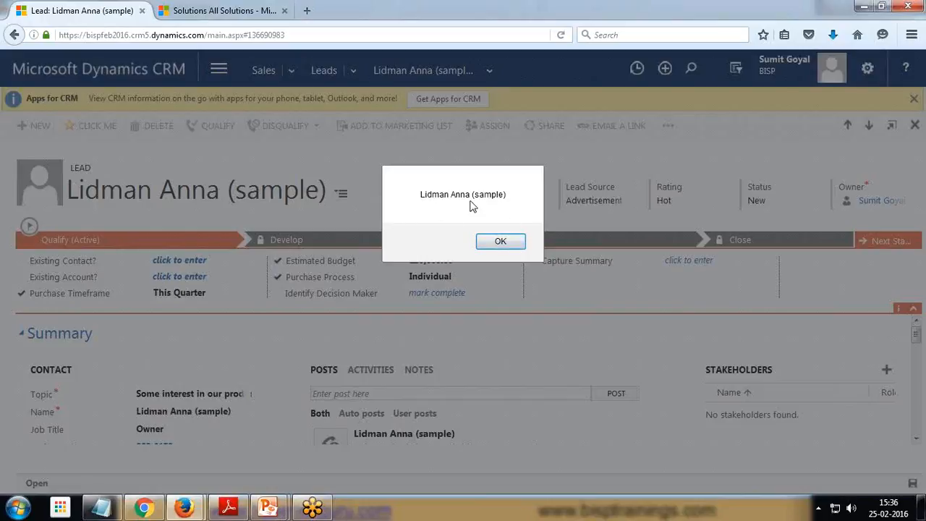
click(501, 243)
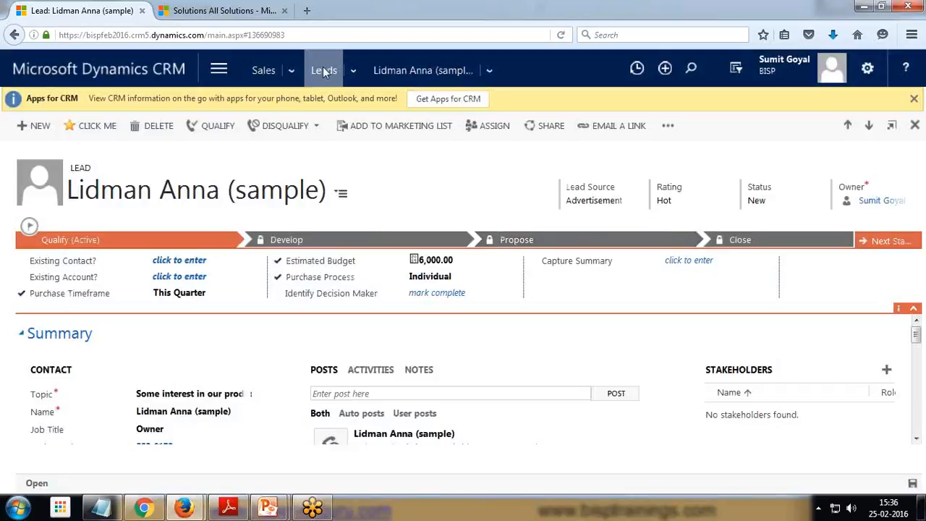
click(324, 70)
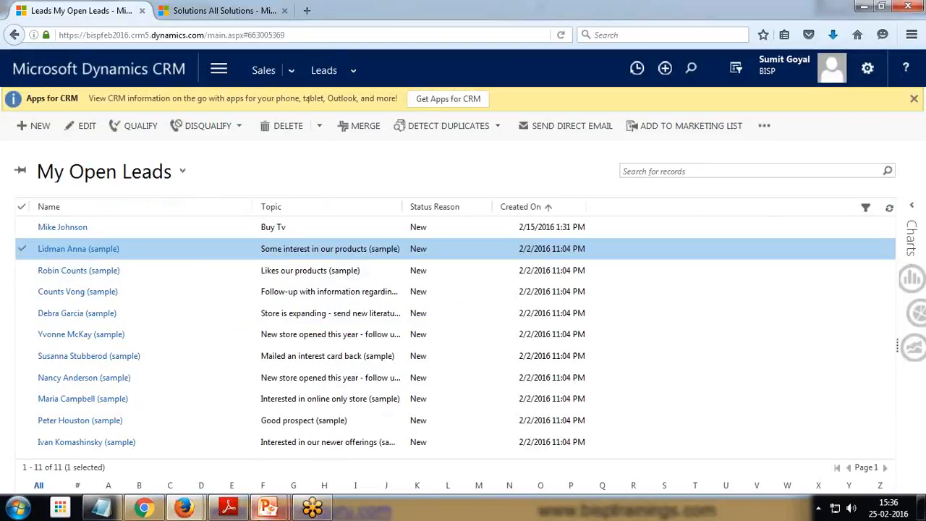
- Switch to the Ribbon Workbench slide in the PowerPoint slide show
mouse_move(268, 508)
click(323, 438)
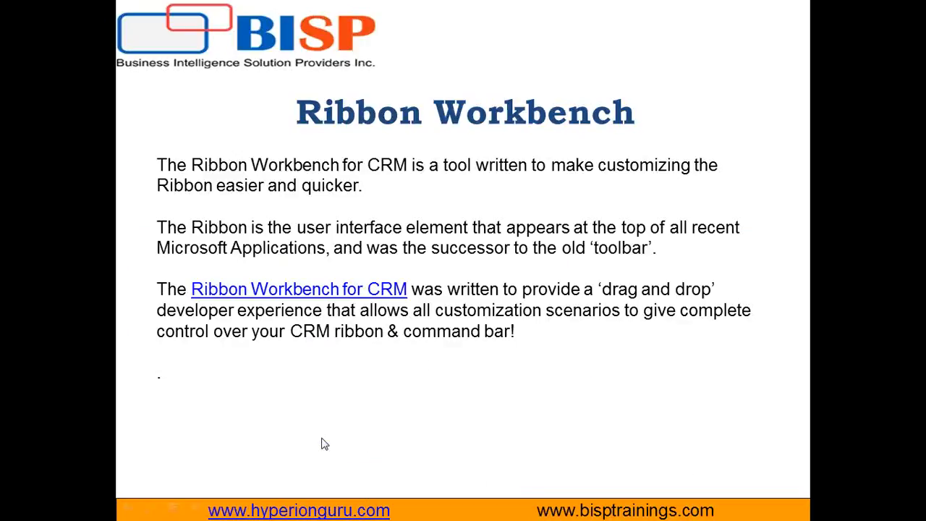